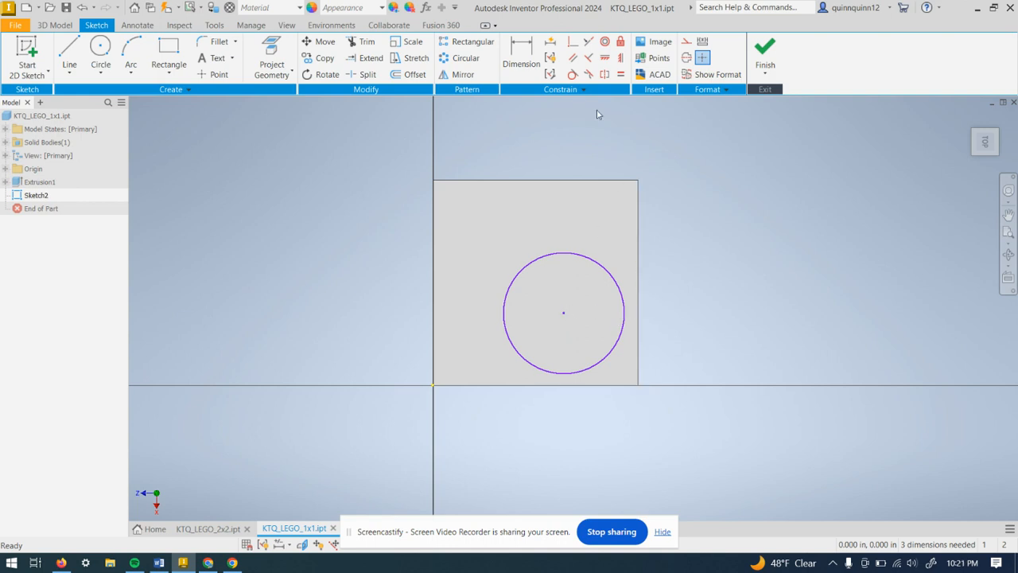
# Center the circle on the block's top face, using vertical and horizontal constraints to align its center with two adjacent edge midpoints
pyautogui.click(605, 57)
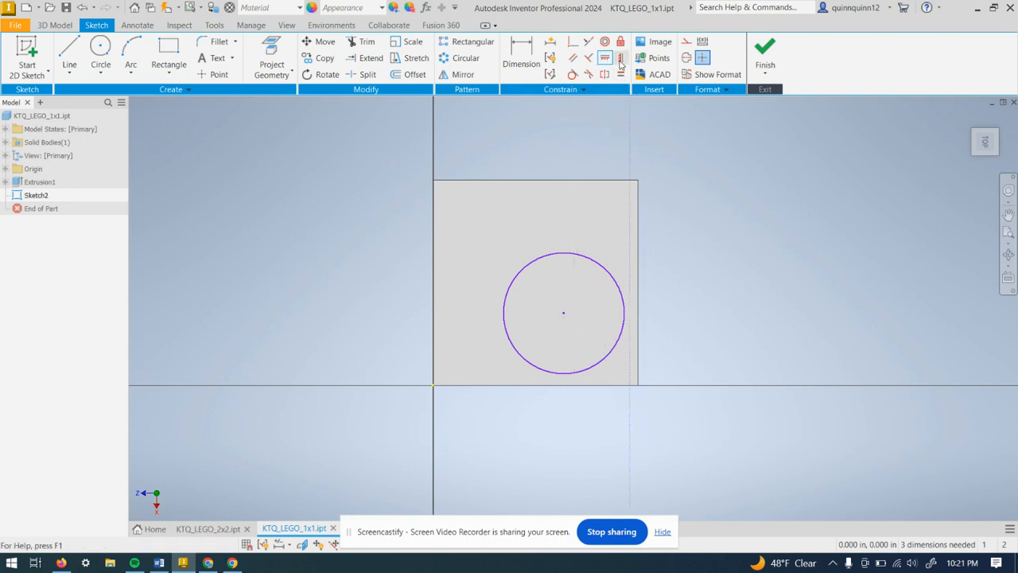
pyautogui.click(620, 59)
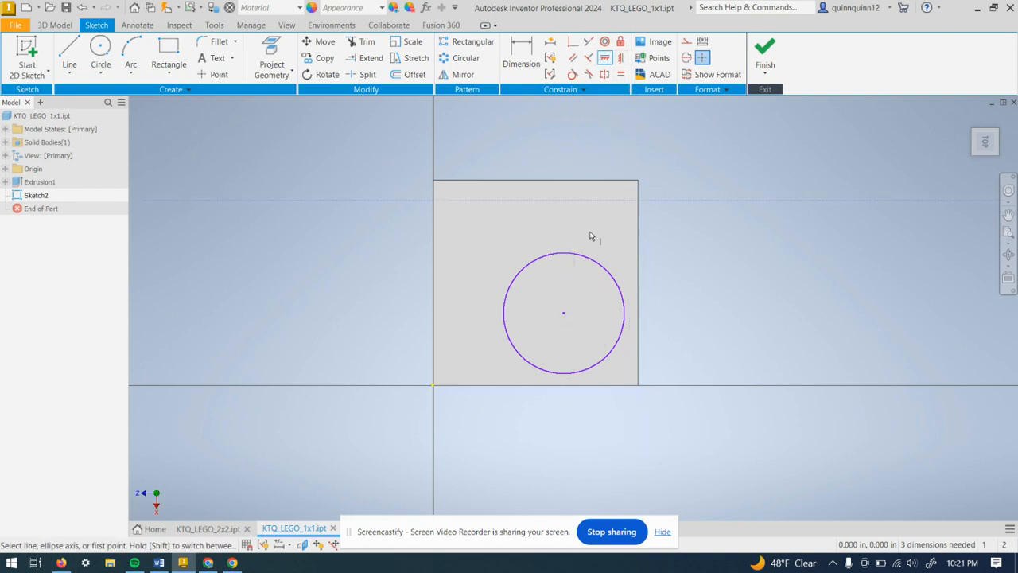
pyautogui.click(563, 315)
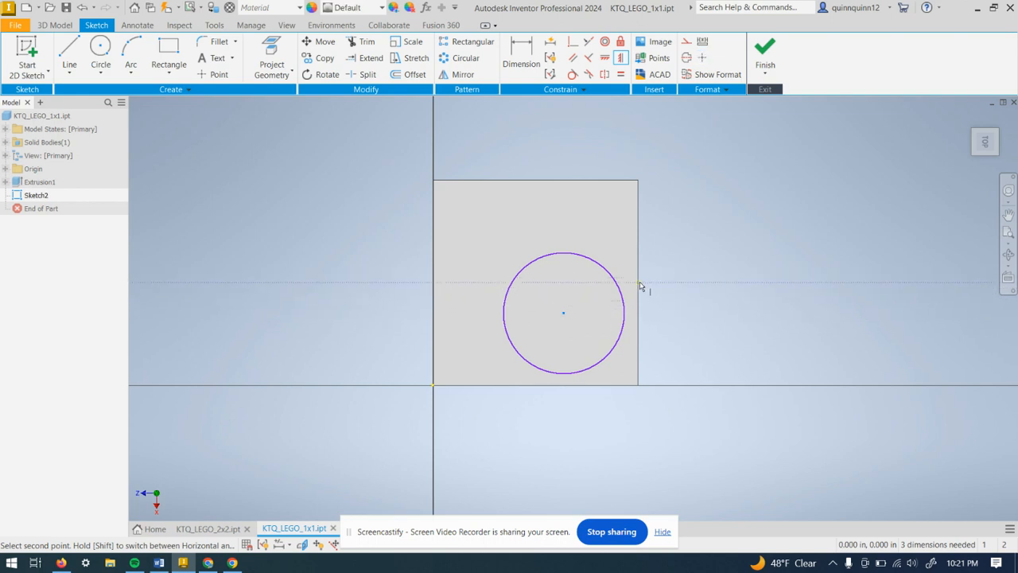
pyautogui.click(639, 284)
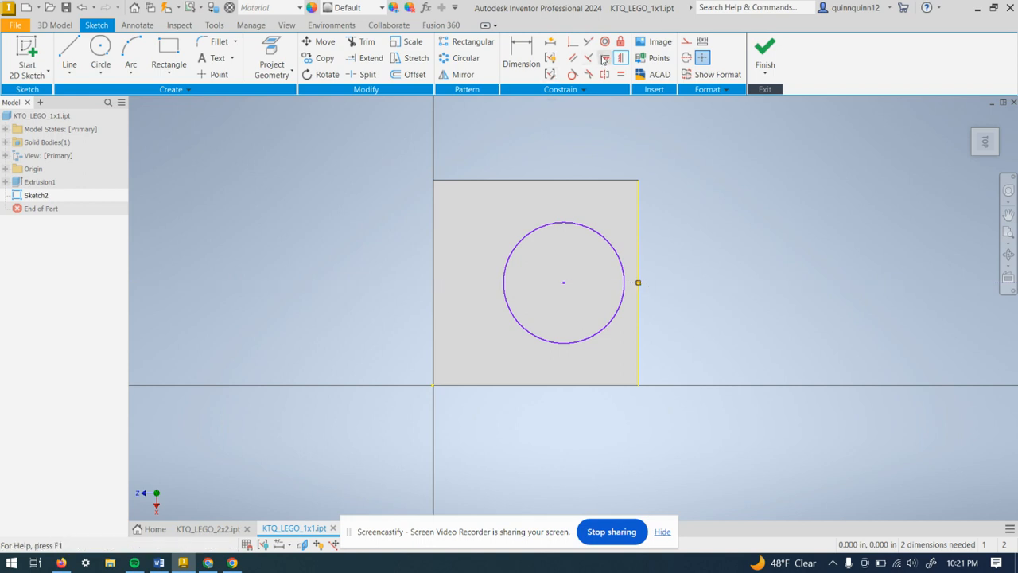
pyautogui.click(603, 59)
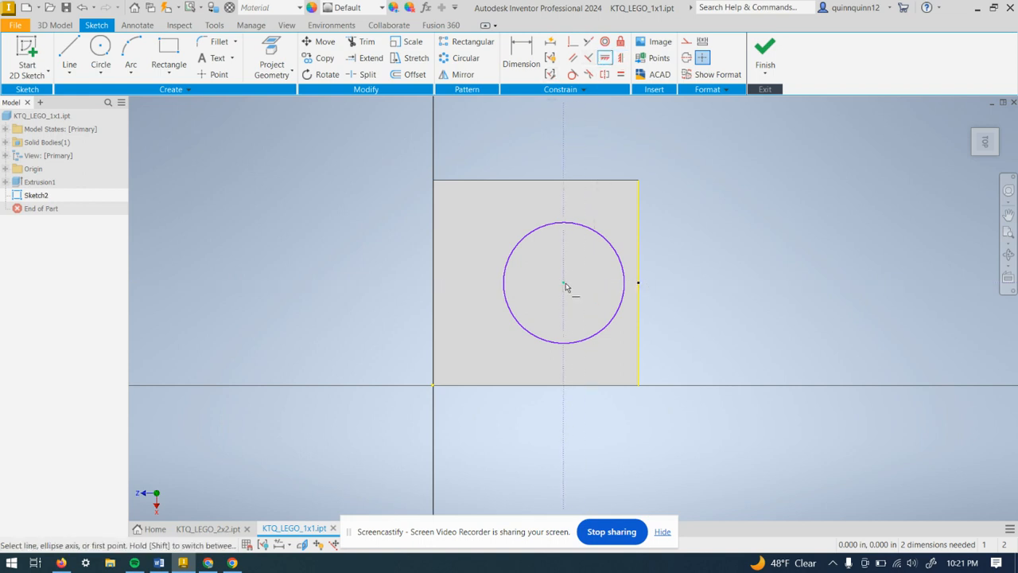
pyautogui.click(564, 284)
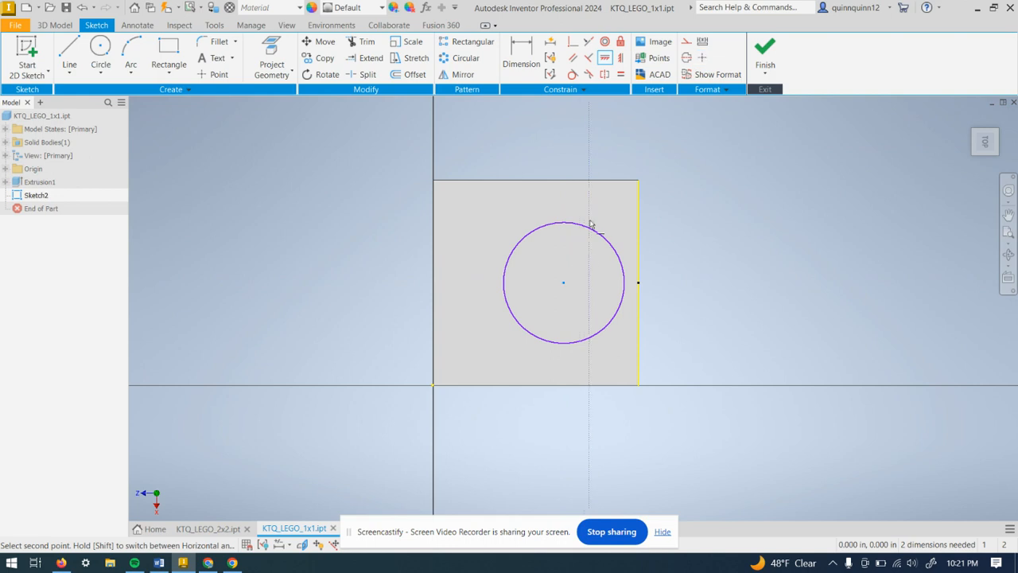
pyautogui.click(536, 183)
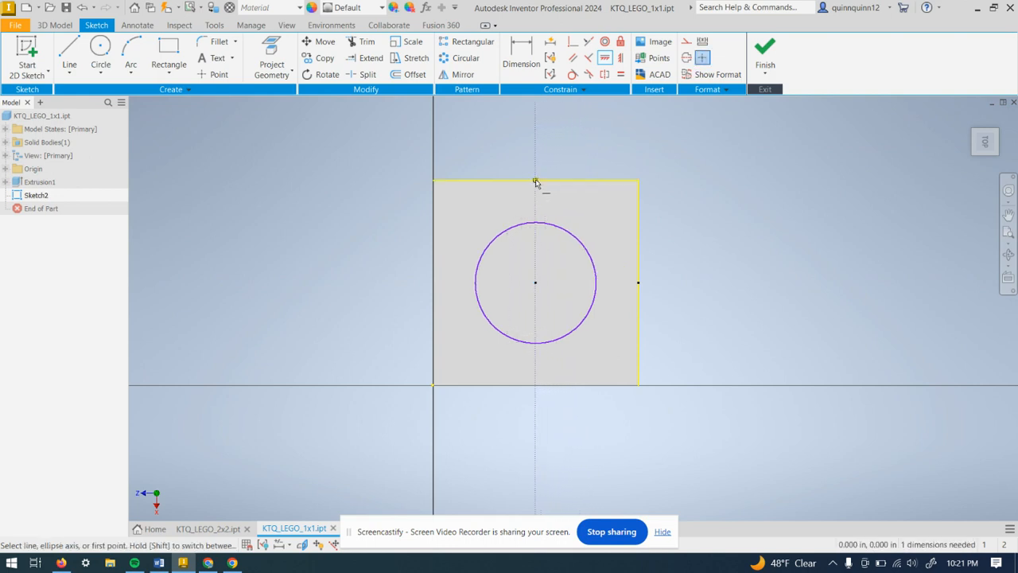
pyautogui.rightClick(595, 222)
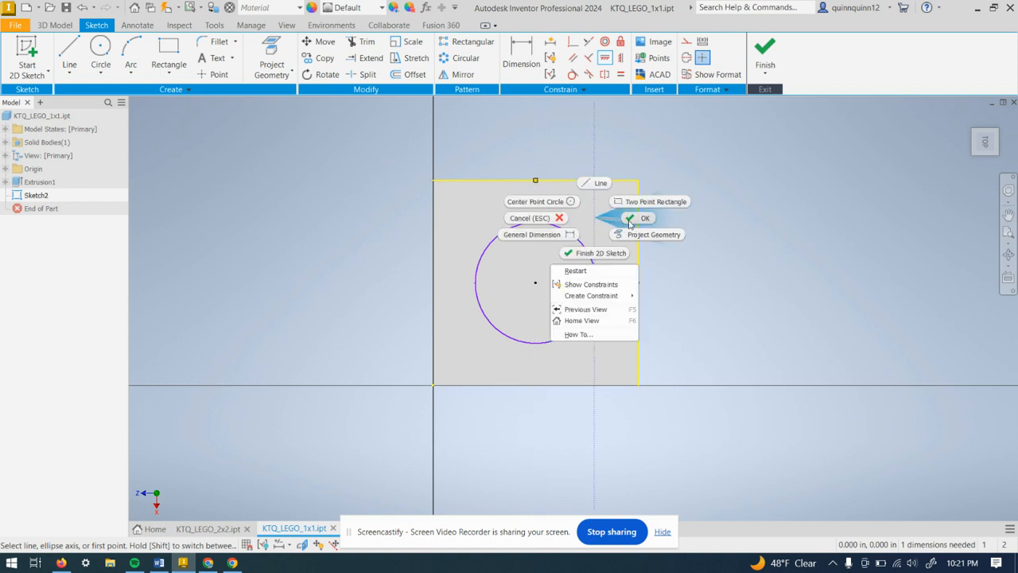
pyautogui.click(630, 222)
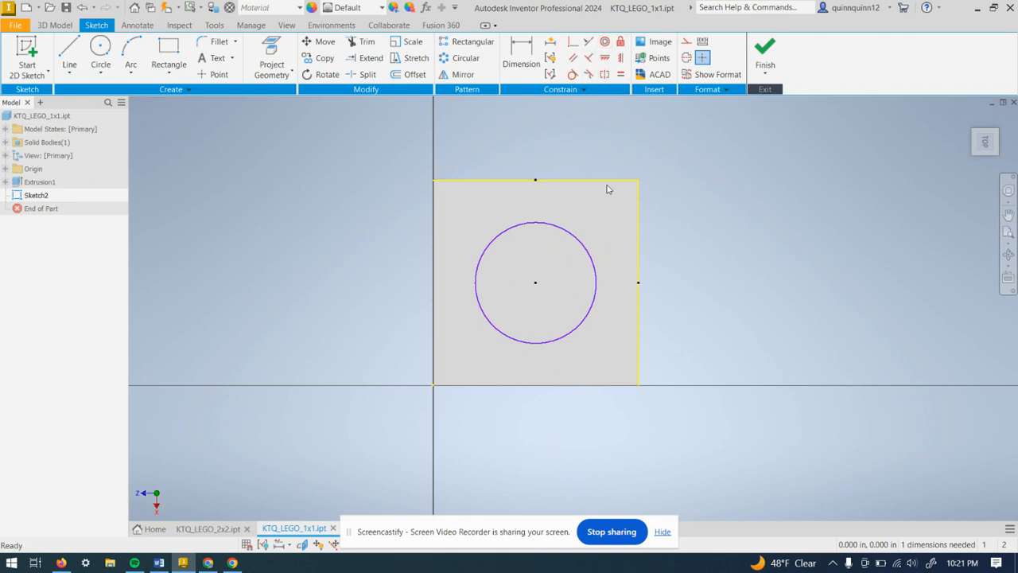
# Dimension the circle's diameter to 0.180 in and finish the sketch
pyautogui.click(522, 60)
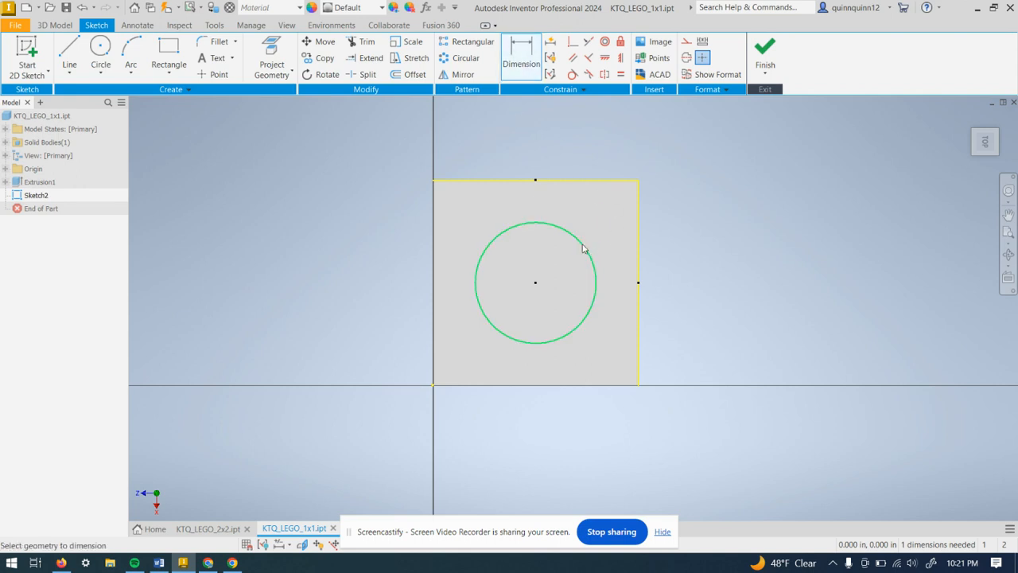
pyautogui.click(586, 250)
pyautogui.click(688, 232)
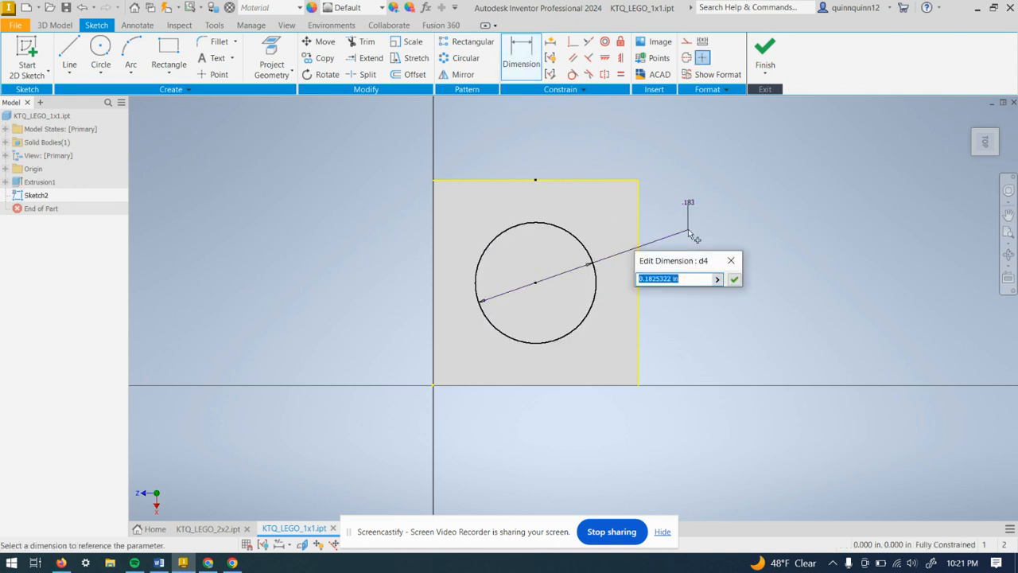
pyautogui.press('BackSpace')
pyautogui.press('Return')
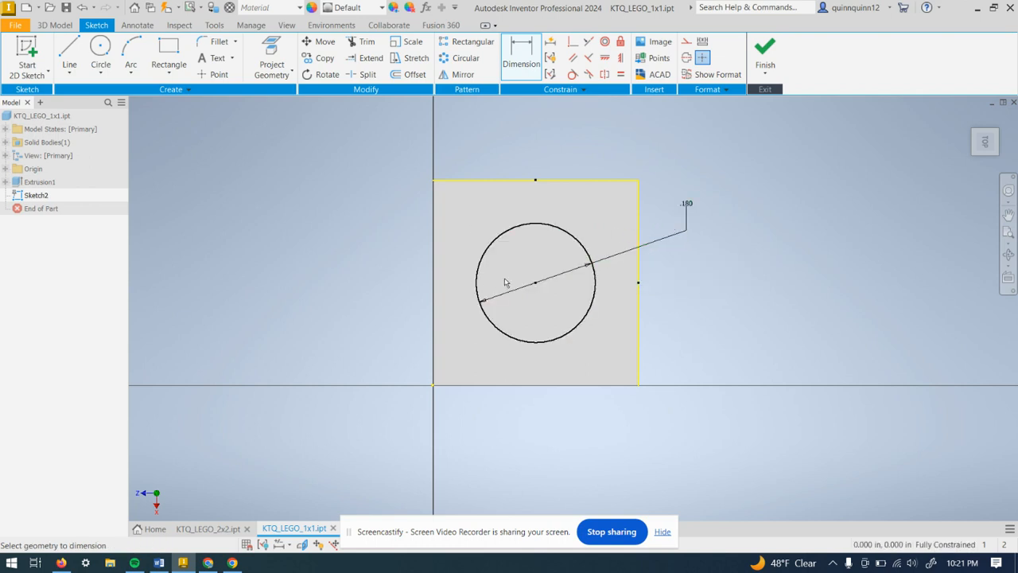
pyautogui.click(765, 53)
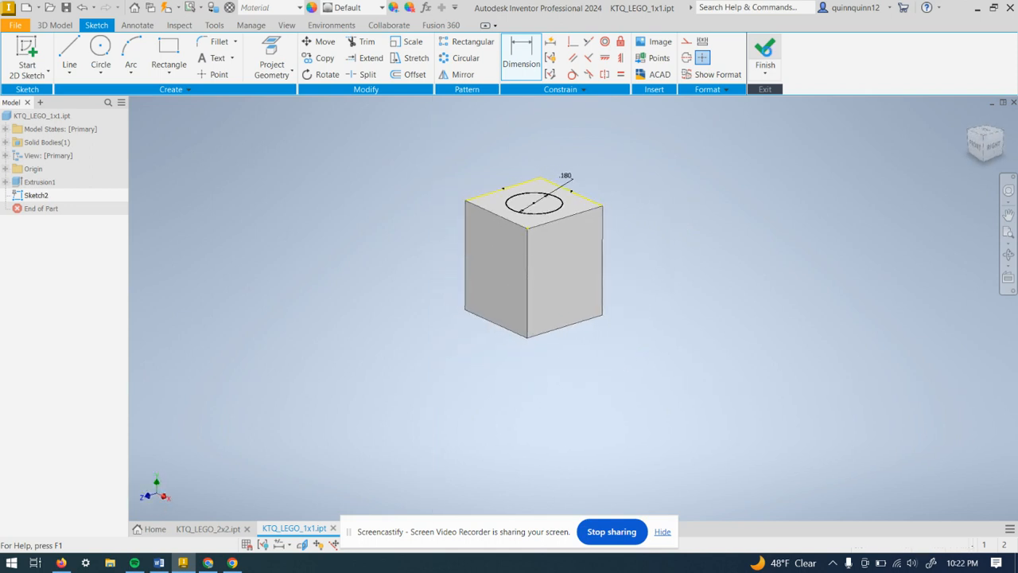
# Extrude the circle 0.06 in upward as a stud on the block and save the part
pyautogui.moveTo(433, 204); pyautogui.dragTo(386, 229, button='middle')
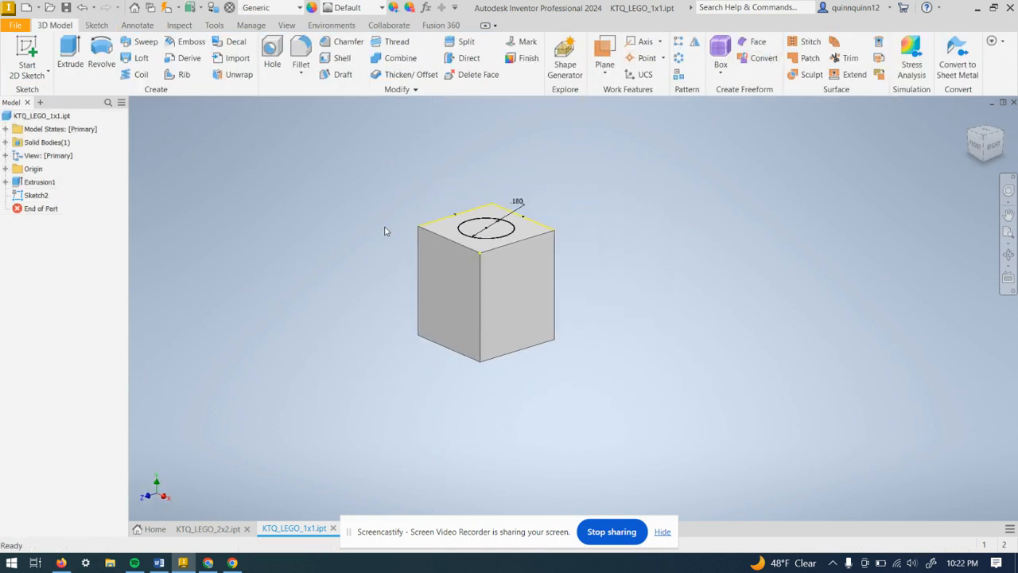
pyautogui.click(73, 50)
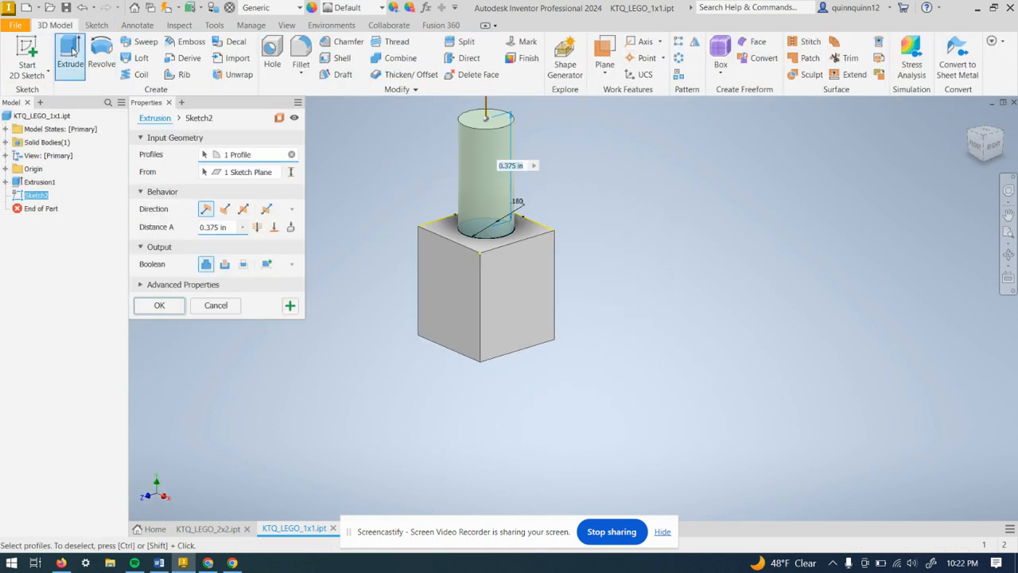
pyautogui.write('.06')
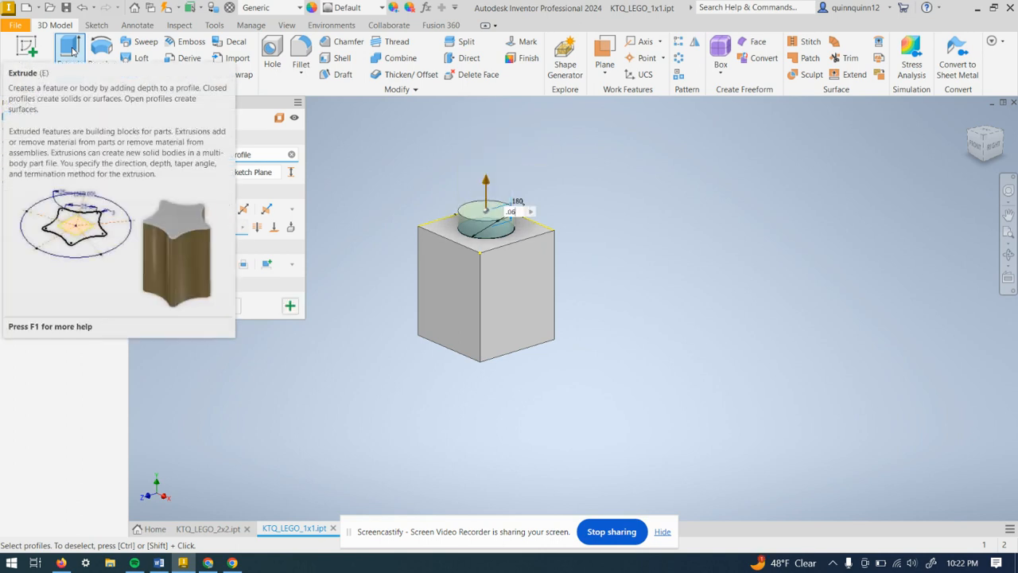
pyautogui.press('Return')
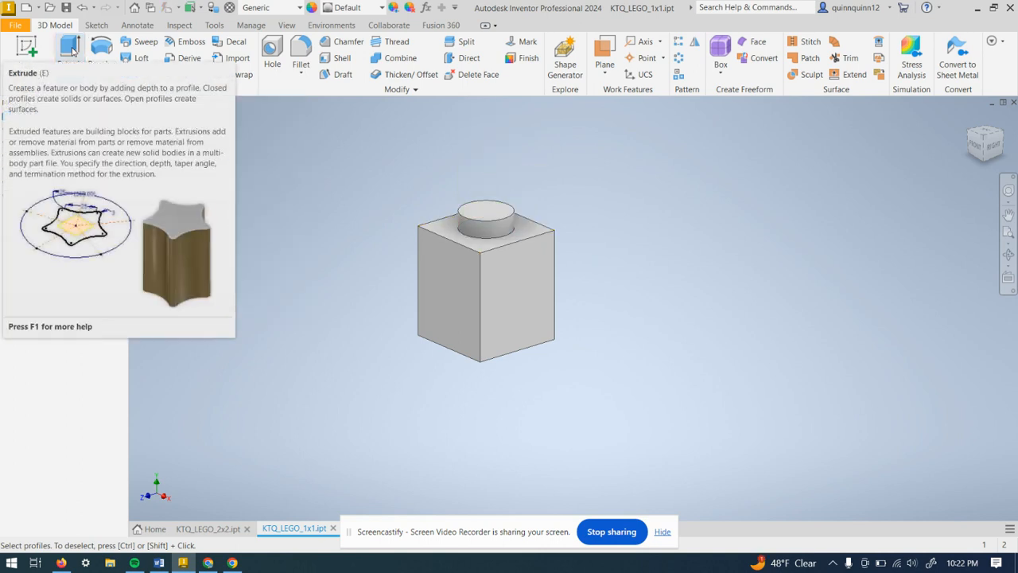
pyautogui.click(21, 26)
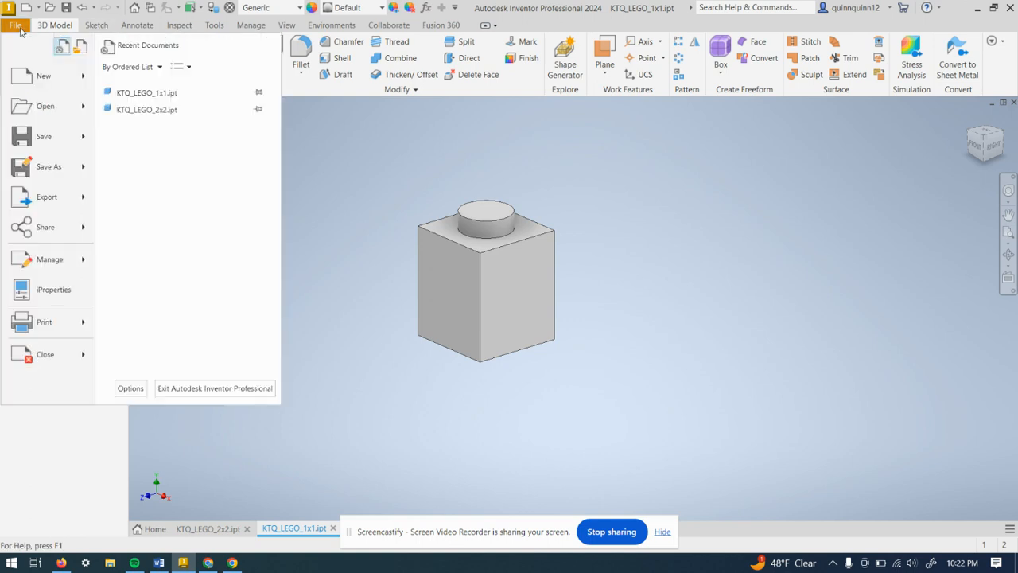
pyautogui.click(44, 136)
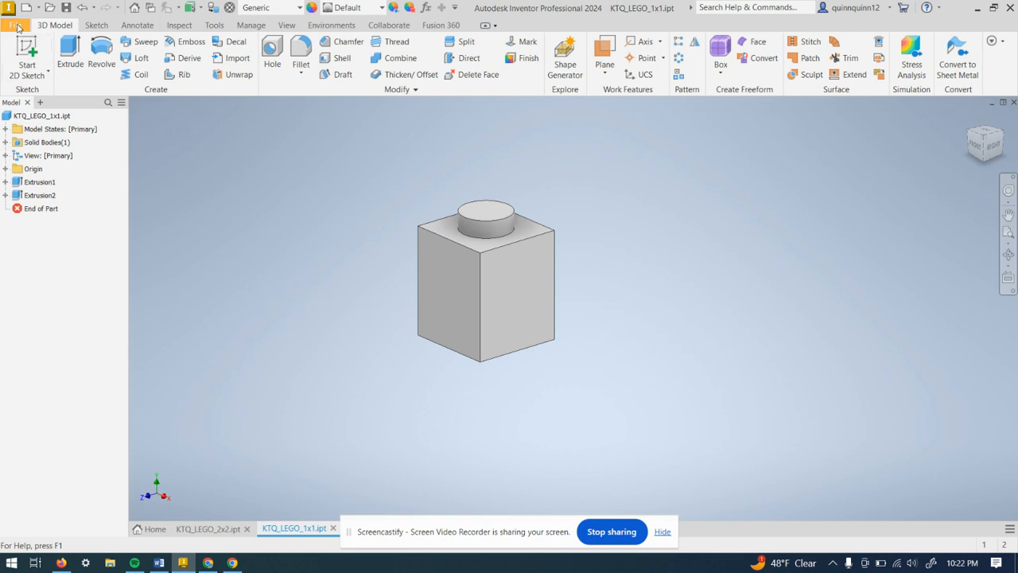
pyautogui.click(17, 28)
pyautogui.click(48, 167)
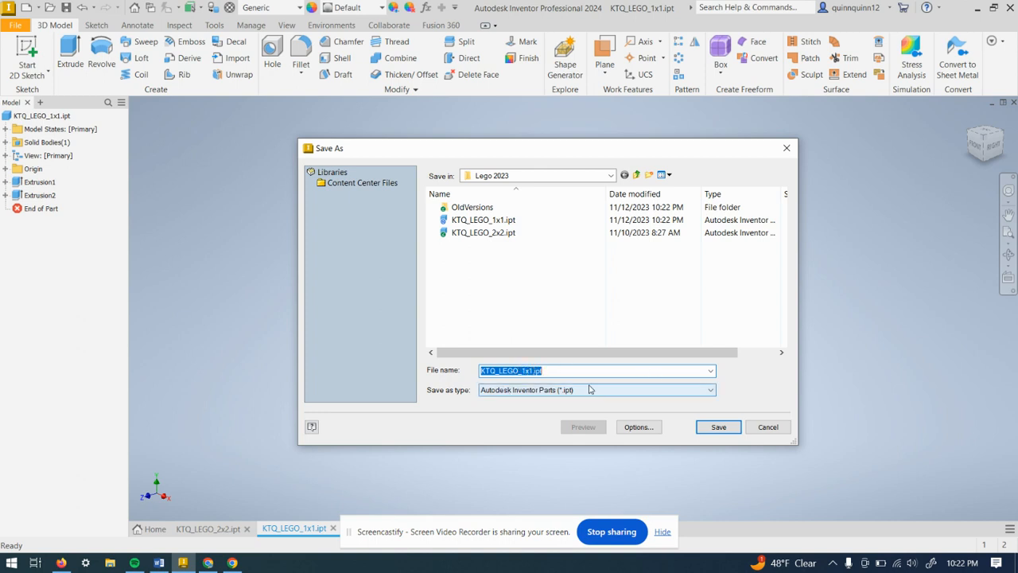
pyautogui.click(732, 432)
pyautogui.click(774, 430)
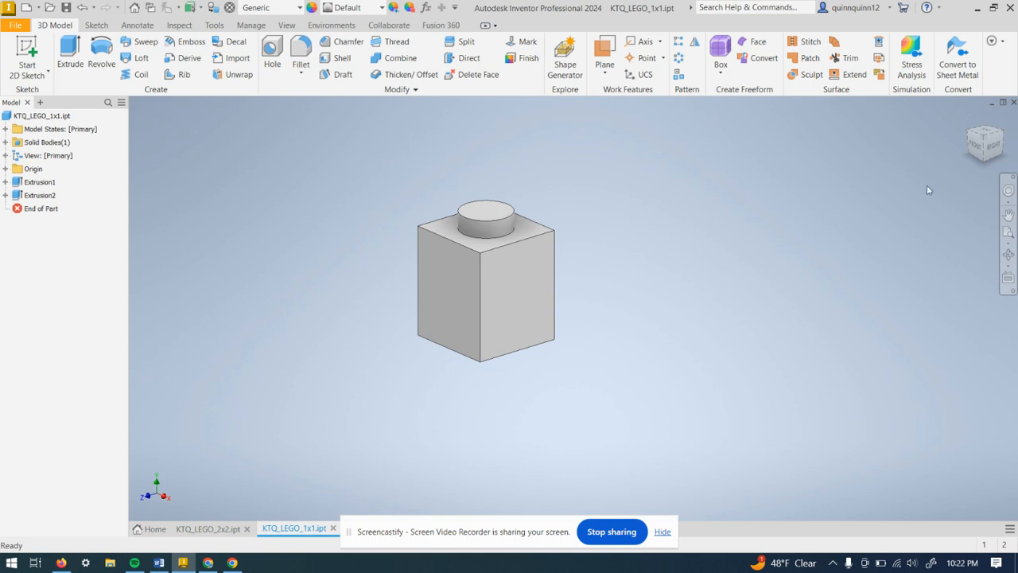
# Examine the brick's underside and its studded top from isometric views
pyautogui.click(987, 160)
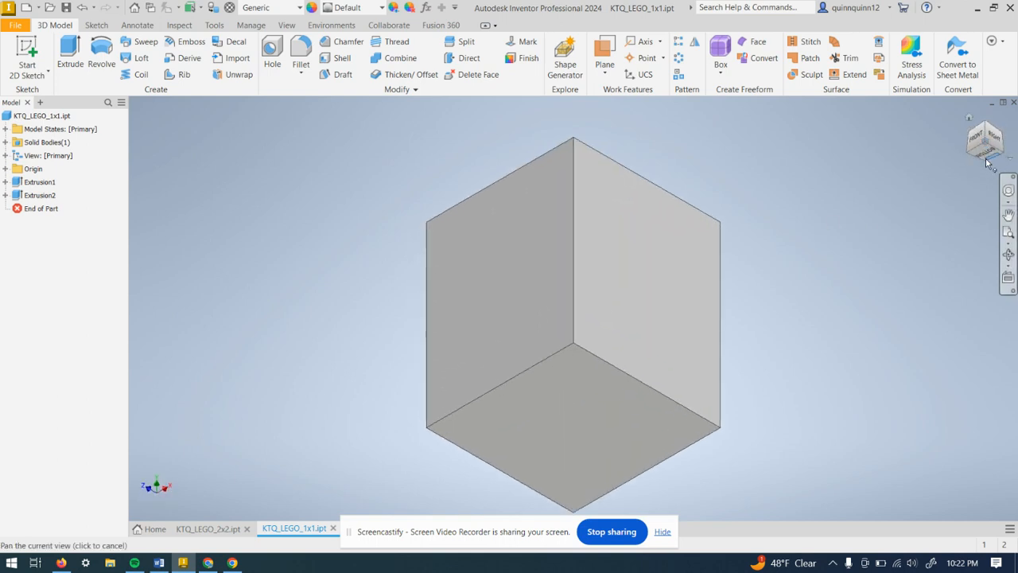
pyautogui.click(989, 128)
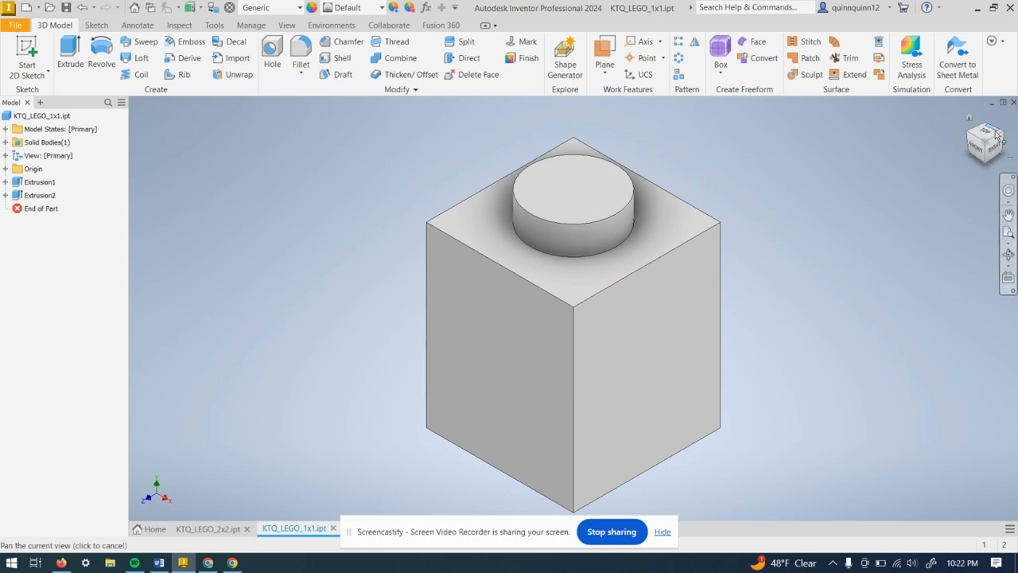
pyautogui.scroll(3, 910, 195)
pyautogui.scroll(-5, 910, 199)
pyautogui.scroll(1, 840, 199)
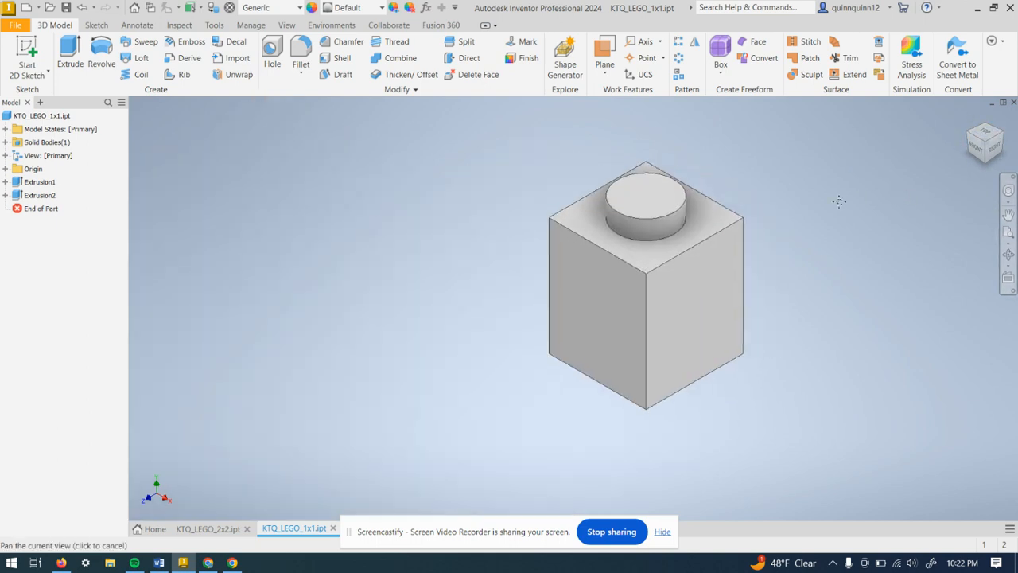
pyautogui.scroll(-2, 856, 211)
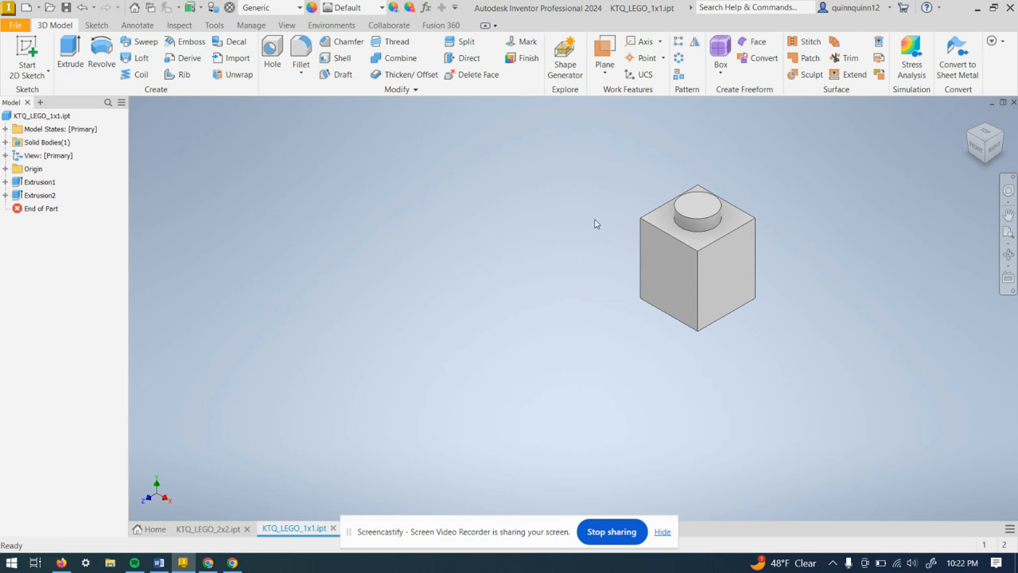
pyautogui.scroll(3, 775, 230)
pyautogui.scroll(-2, 771, 227)
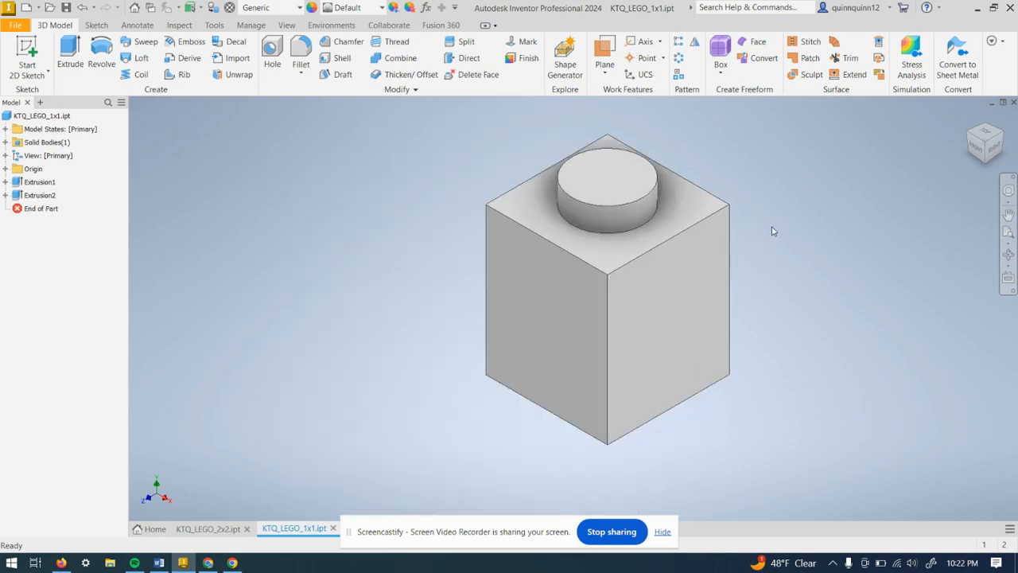
pyautogui.moveTo(771, 228); pyautogui.dragTo(702, 244, button='middle')
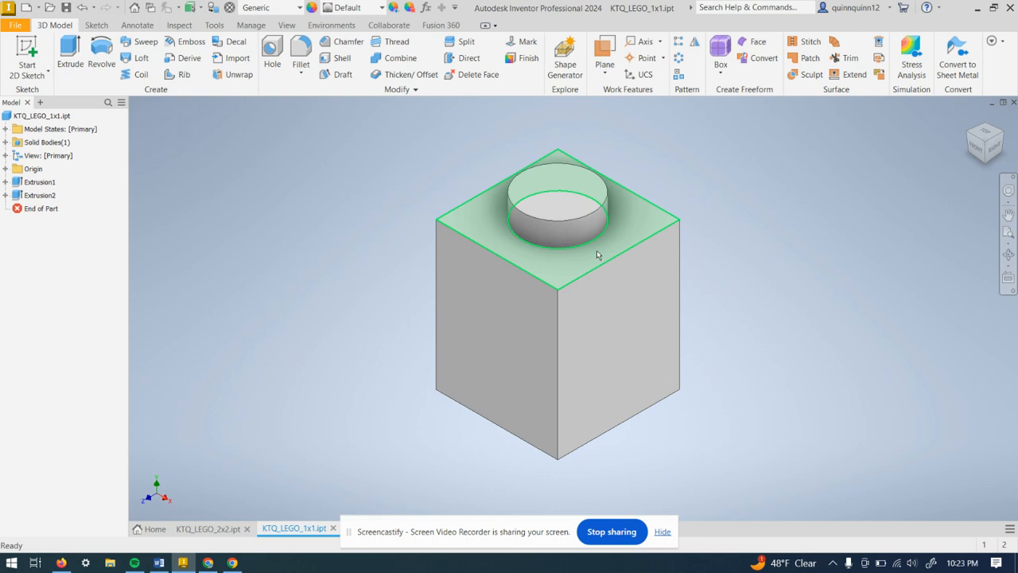
# Start a rectangular pattern of the block and stud features, with the first direction along a top edge of the block
pyautogui.click(680, 46)
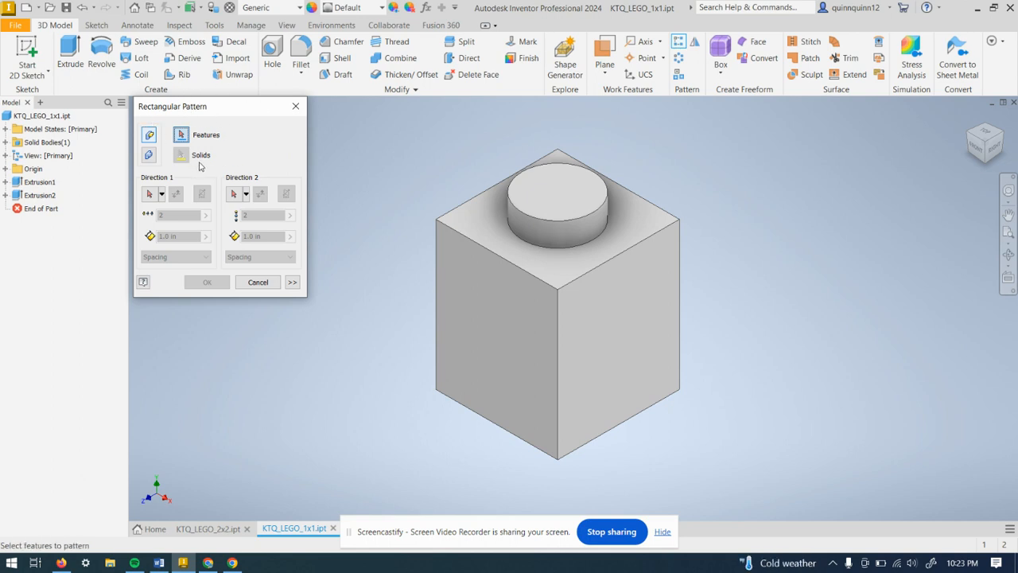
pyautogui.click(484, 250)
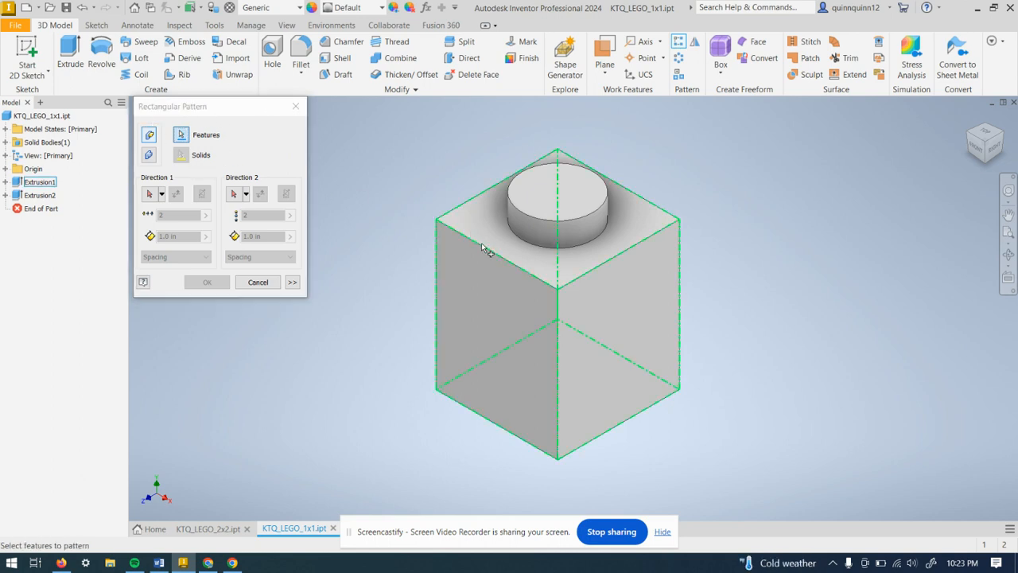
pyautogui.click(515, 227)
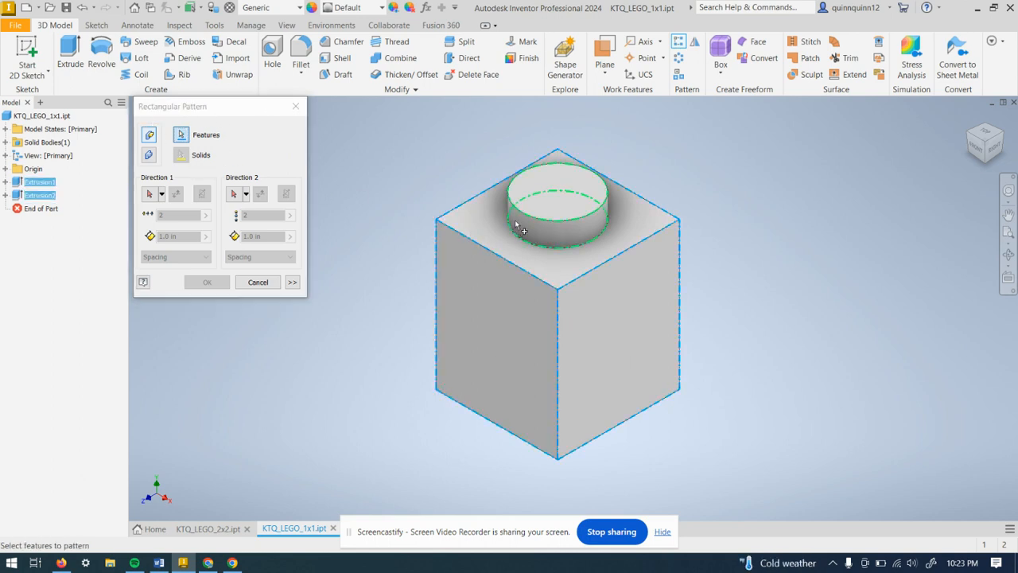
pyautogui.click(149, 195)
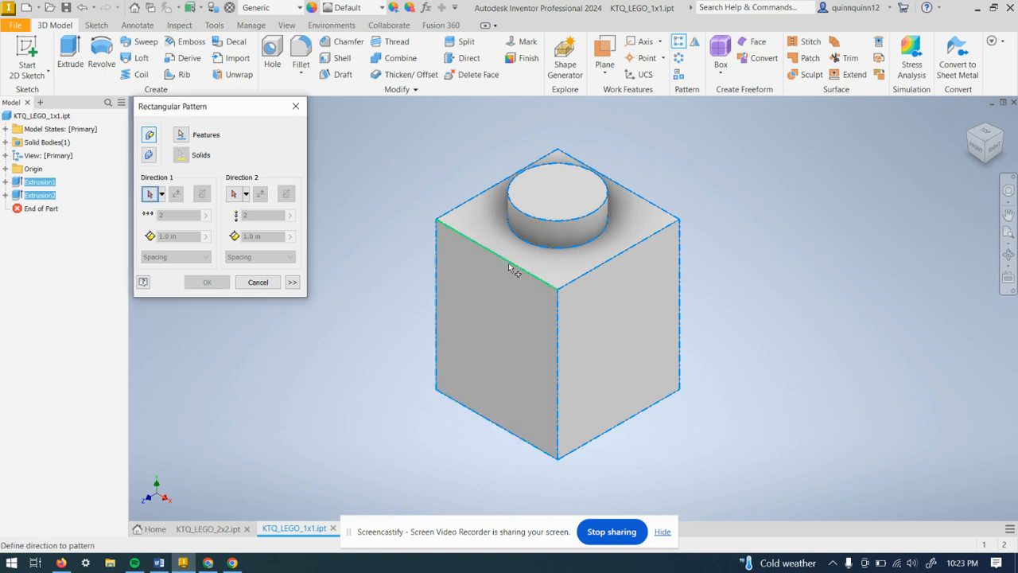
pyautogui.click(509, 267)
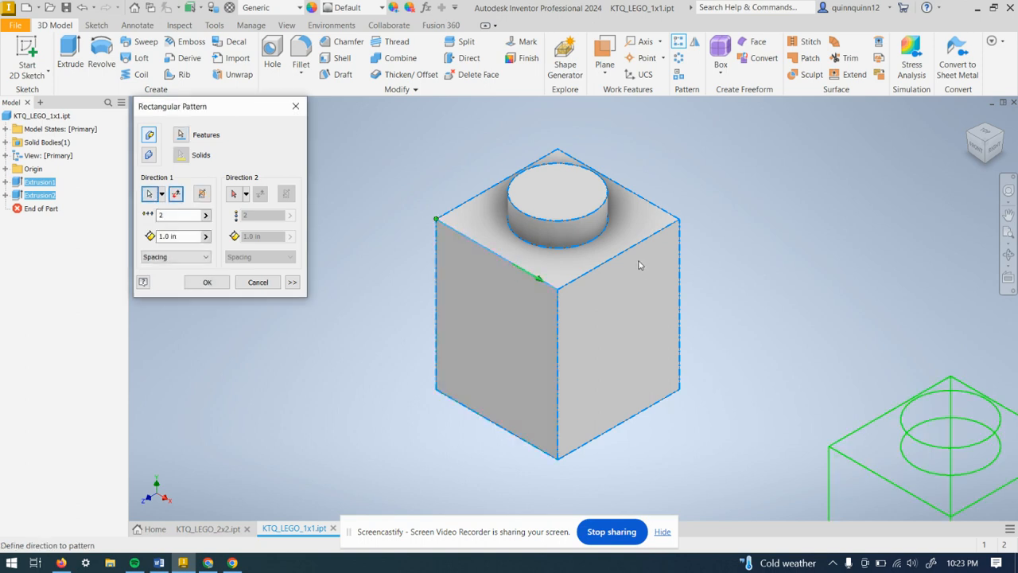
# Try 5 instances along the pattern's first direction
pyautogui.scroll(-2, 727, 282)
pyautogui.moveTo(723, 256); pyautogui.dragTo(637, 220, button='middle')
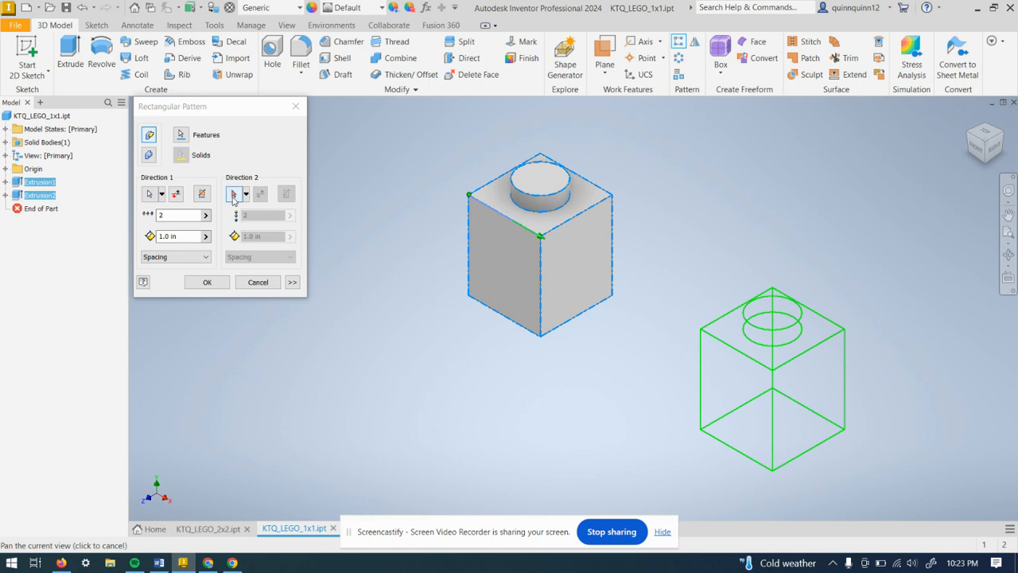
pyautogui.click(170, 216)
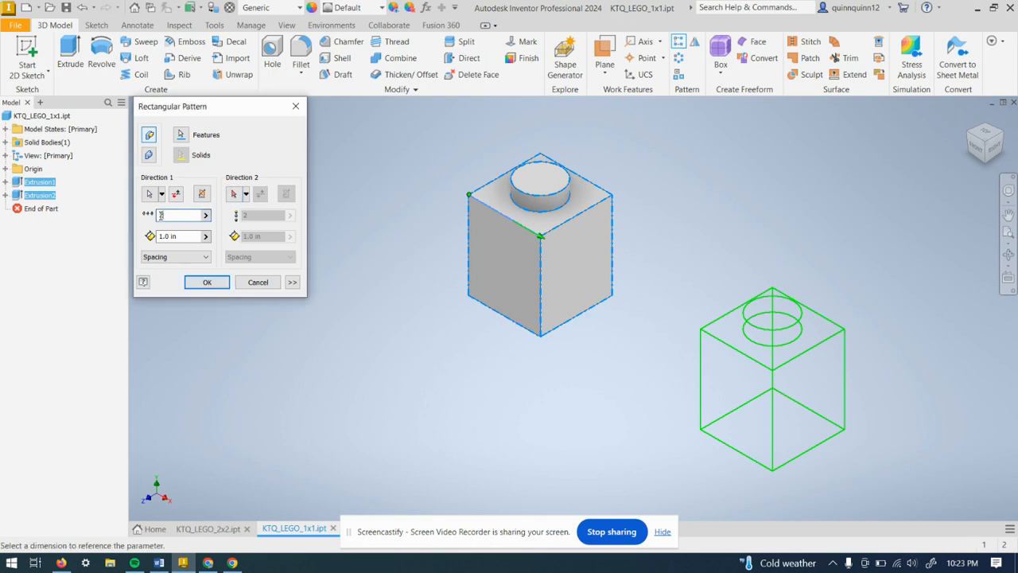
pyautogui.scroll(3, 476, 297)
pyautogui.scroll(-8, 468, 297)
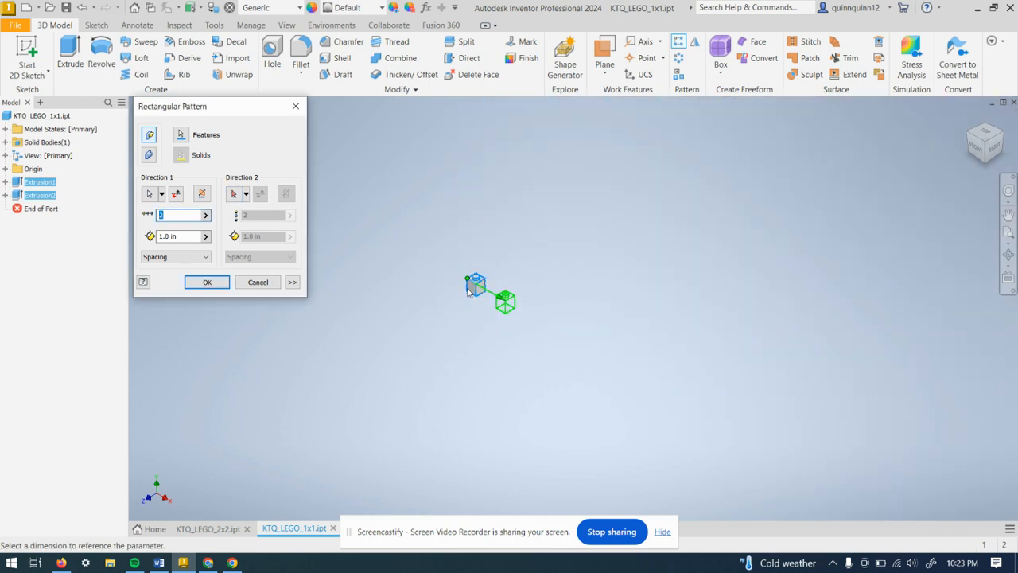
pyautogui.write('5')
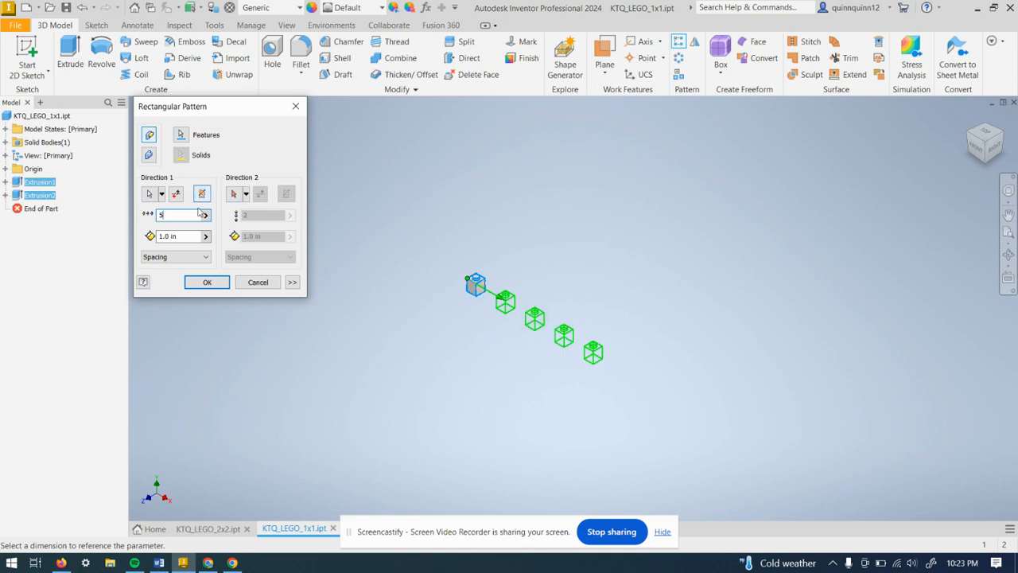
# Set the first direction's spacing to the block-width parameter d0 and its instance count to 2
pyautogui.click(183, 236)
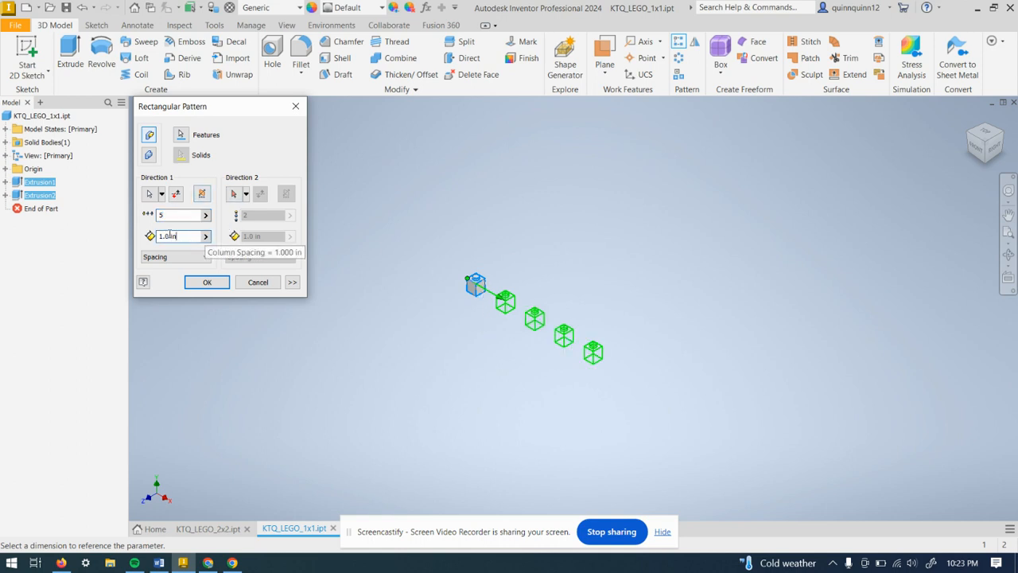
pyautogui.moveTo(183, 236); pyautogui.dragTo(158, 236)
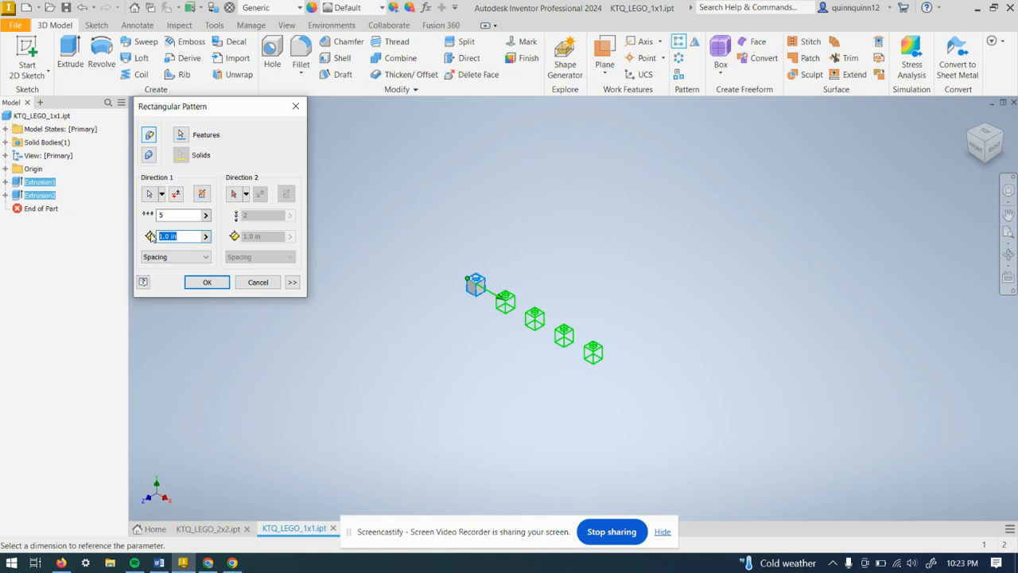
pyautogui.write('d0')
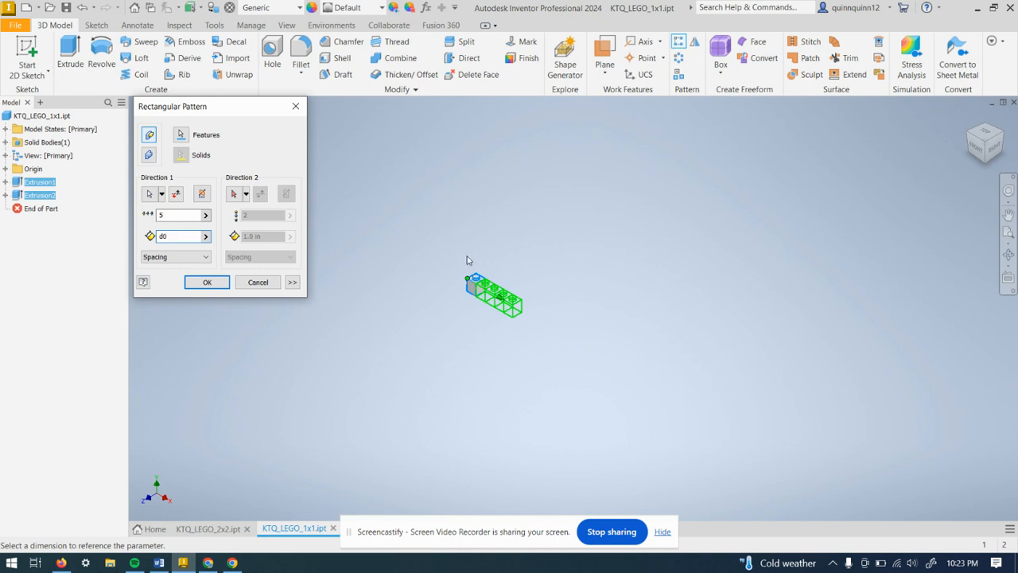
pyautogui.scroll(5, 480, 273)
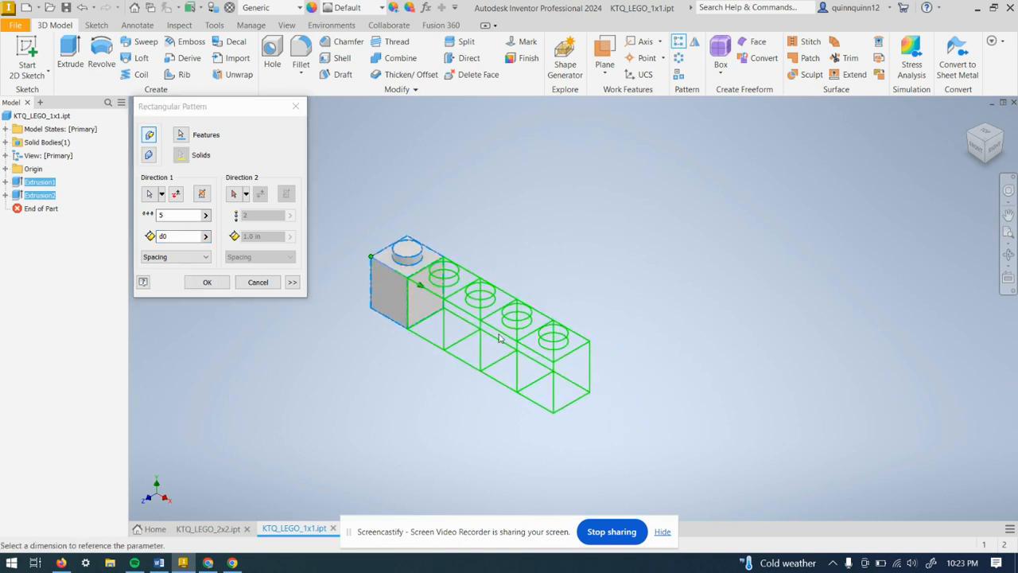
pyautogui.click(163, 215)
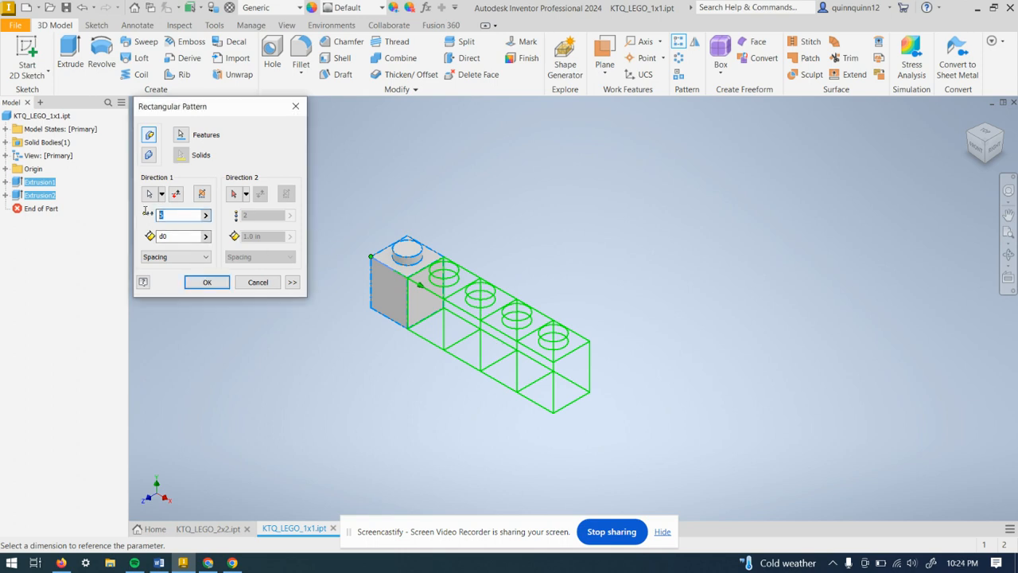
pyautogui.write('2')
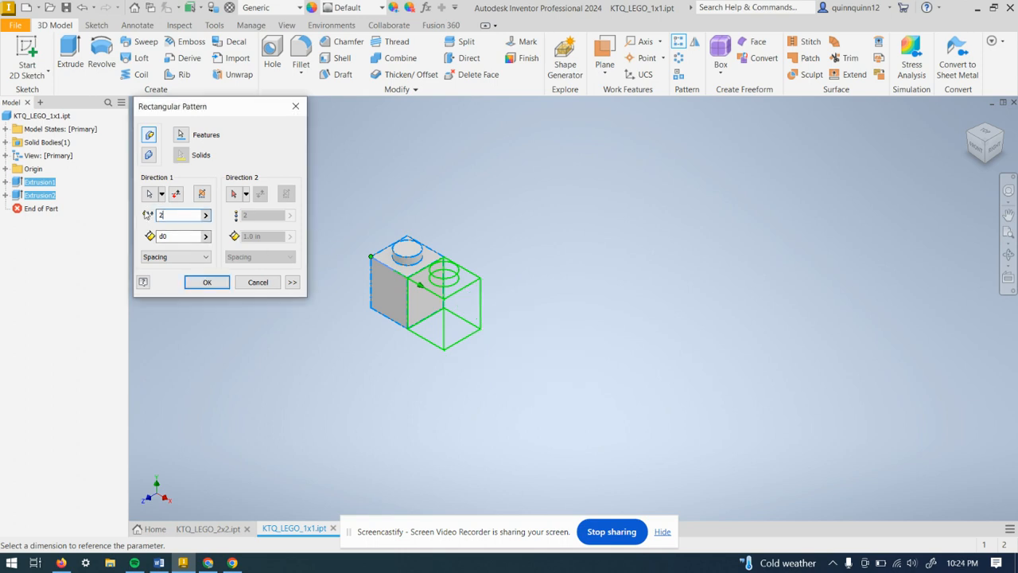
# Add a second direction along the perpendicular top edge with 2 instances spaced by d0, flip it, and create the 2x2 pattern
pyautogui.click(234, 194)
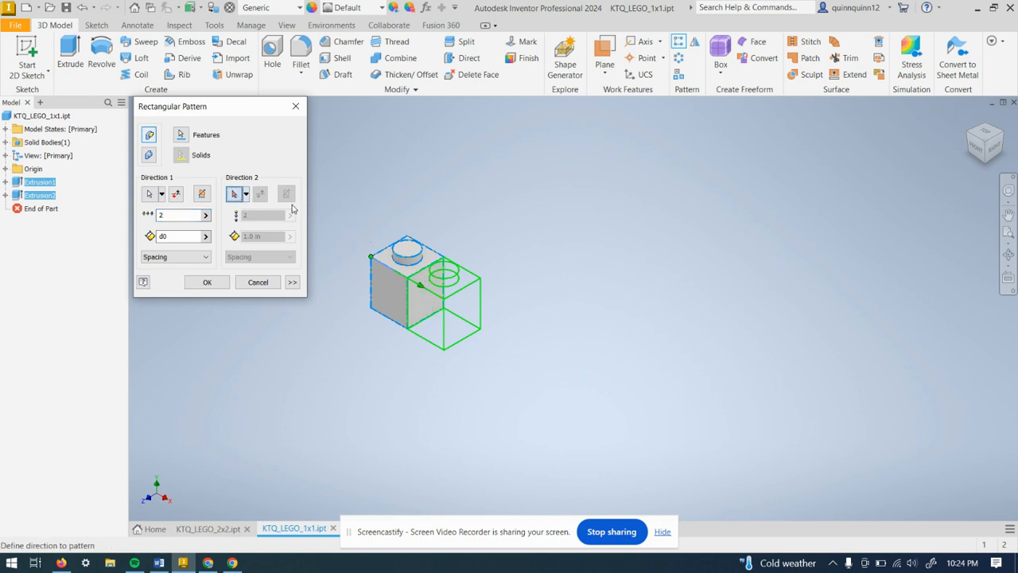
pyautogui.click(383, 249)
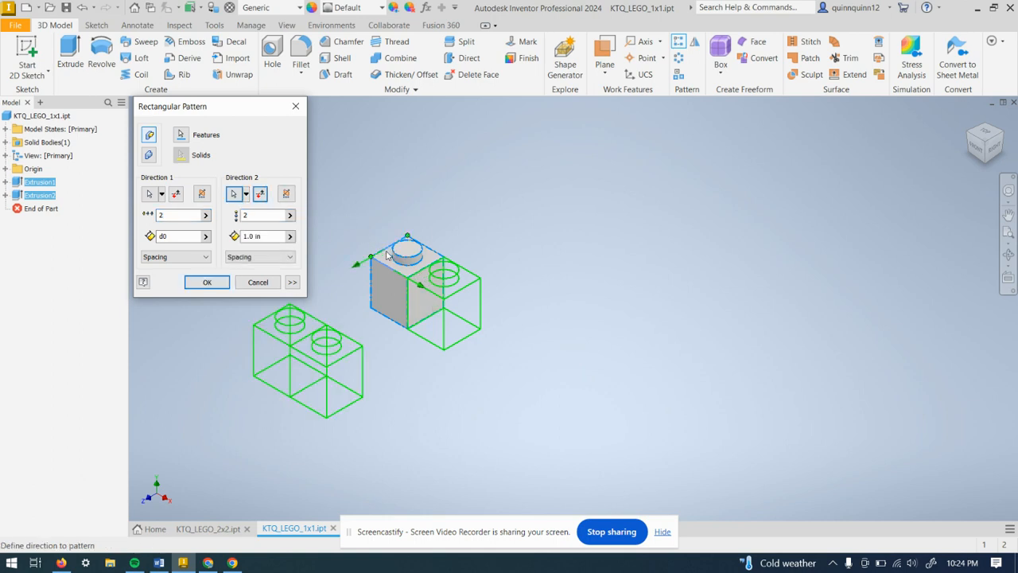
pyautogui.click(269, 238)
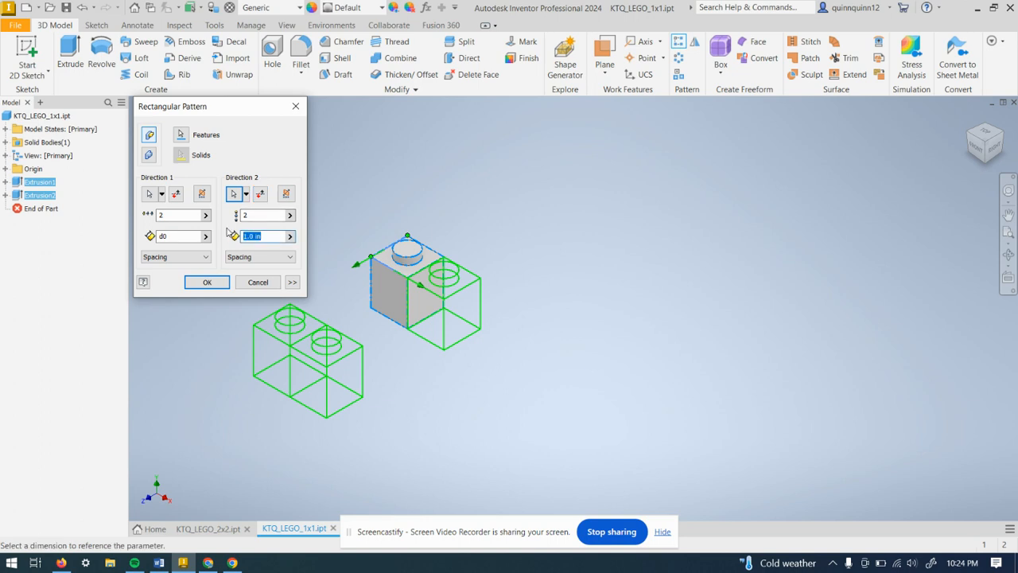
pyautogui.write('d0')
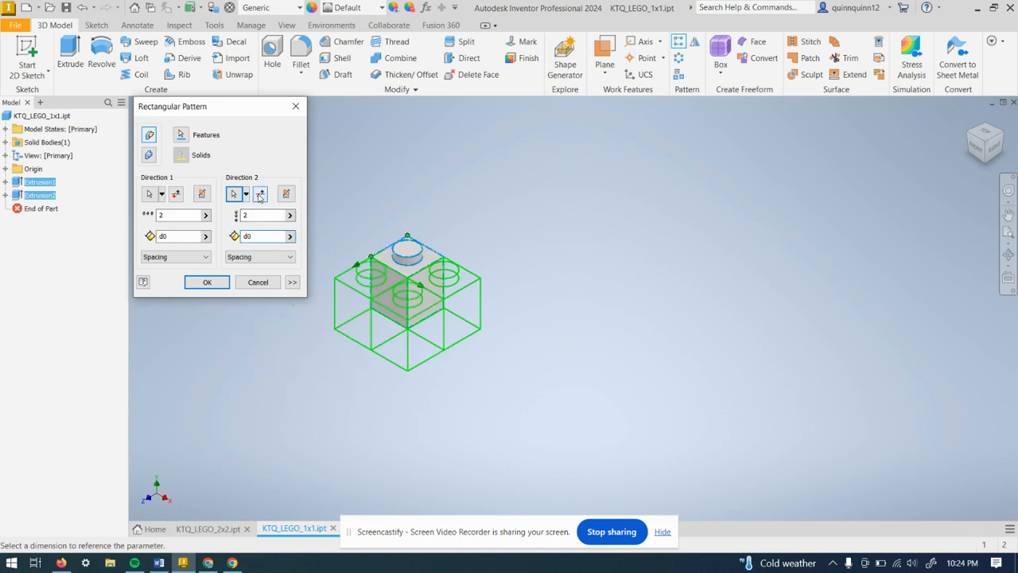
pyautogui.click(261, 194)
pyautogui.click(260, 194)
pyautogui.click(260, 195)
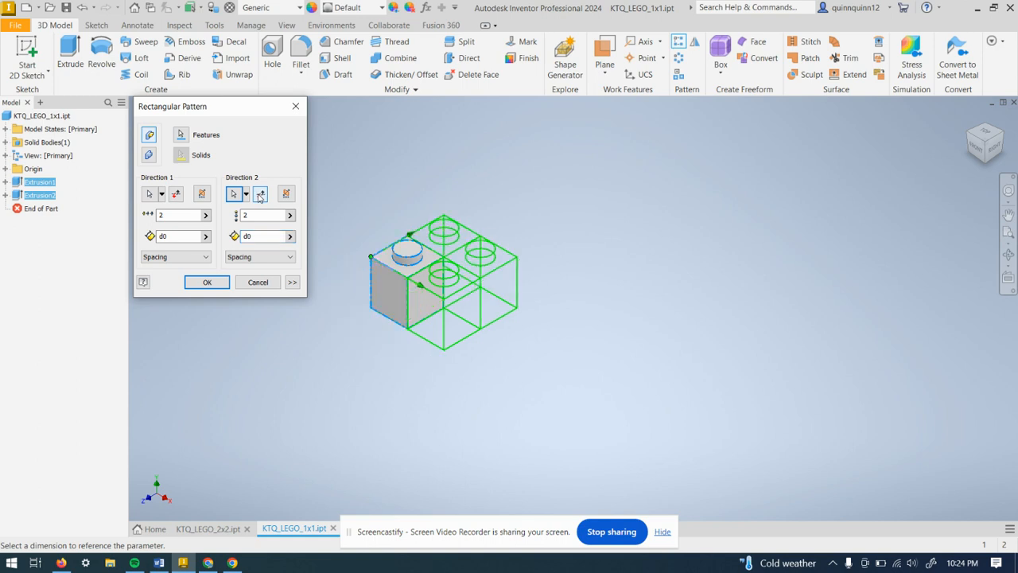
pyautogui.click(207, 284)
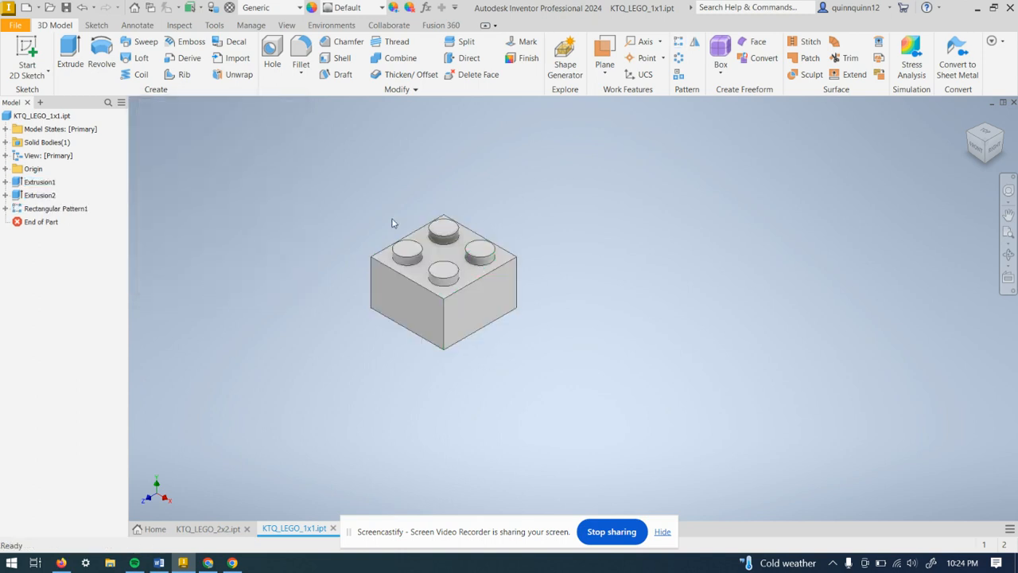
# Shell the 2x2 brick to a thickness of 0.065 in, removing its bottom face
pyautogui.click(986, 163)
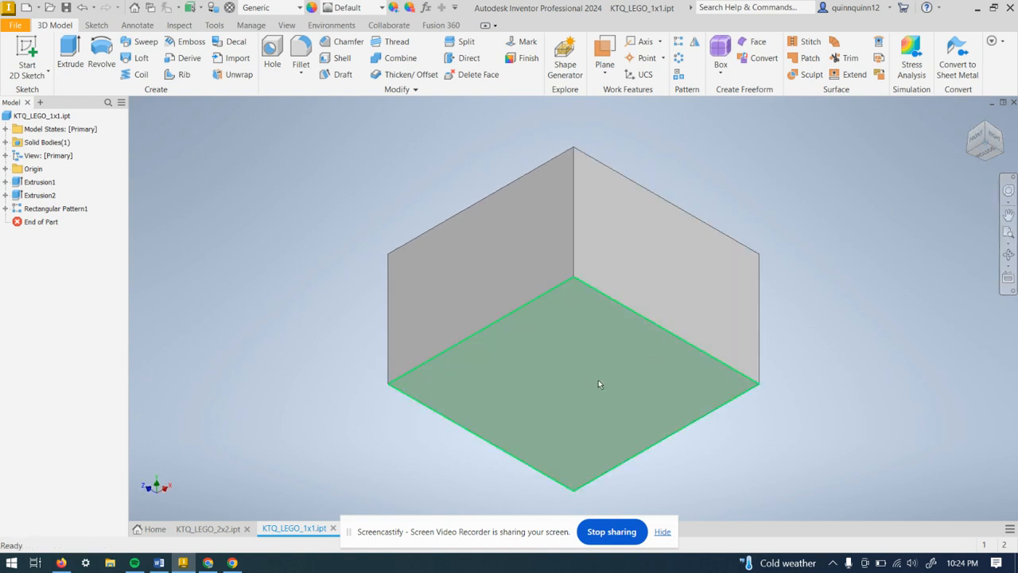
pyautogui.click(330, 61)
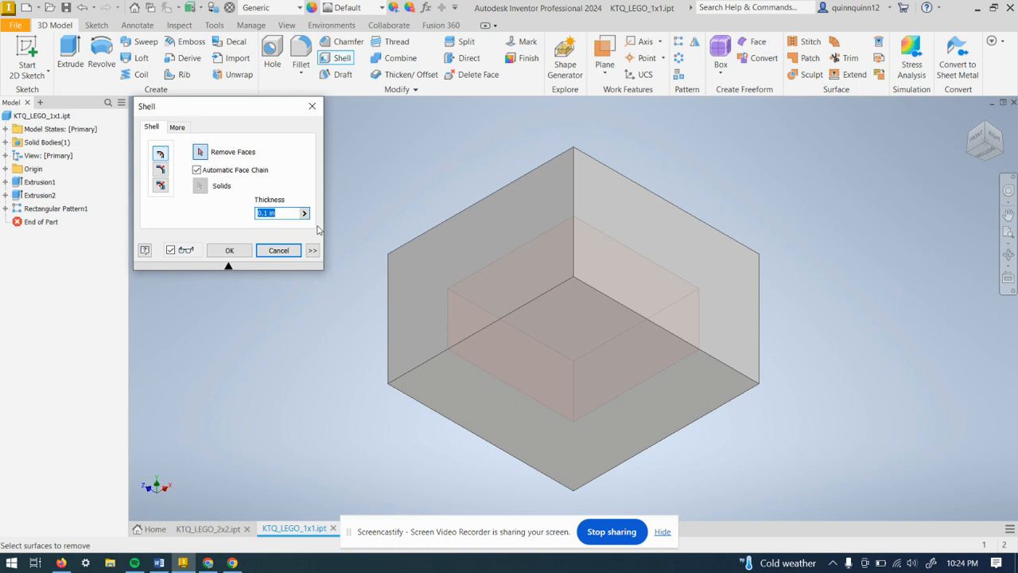
pyautogui.write('.0')
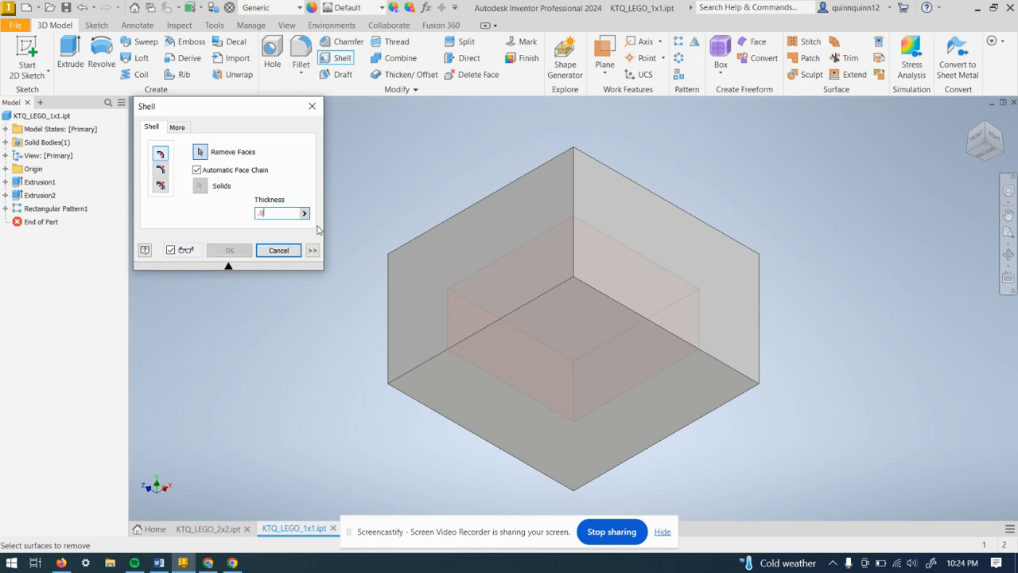
pyautogui.write('65')
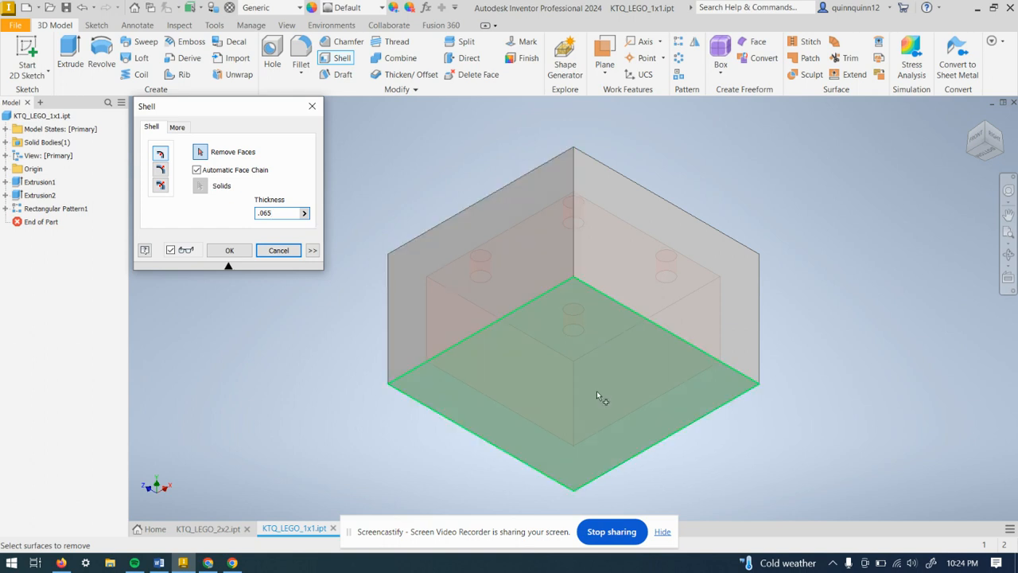
pyautogui.click(597, 391)
pyautogui.click(229, 252)
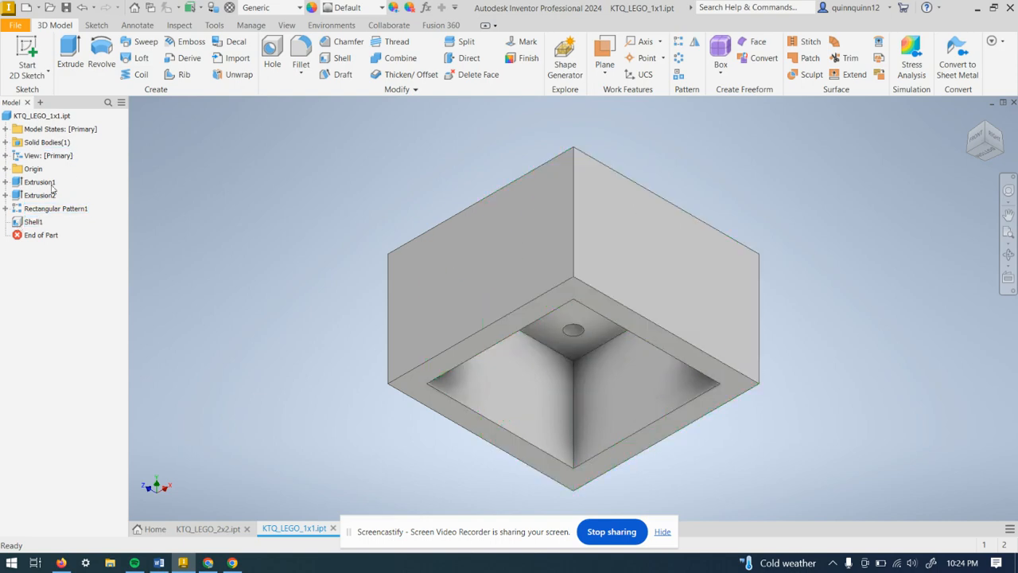
# Delete the open-bottomed shell and shell the brick again at 0.065 in without removing any face
pyautogui.click(19, 223)
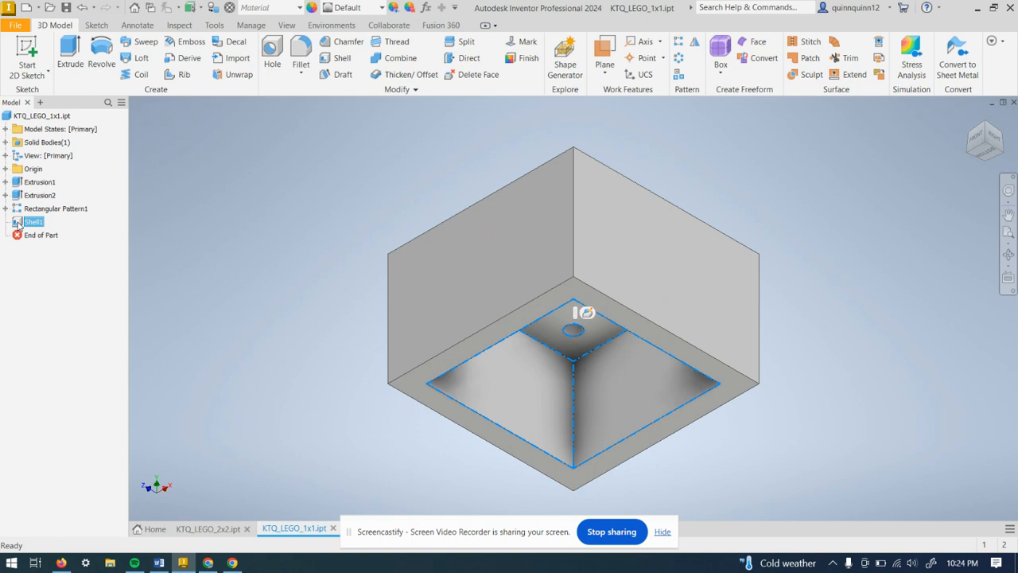
pyautogui.press('Delete')
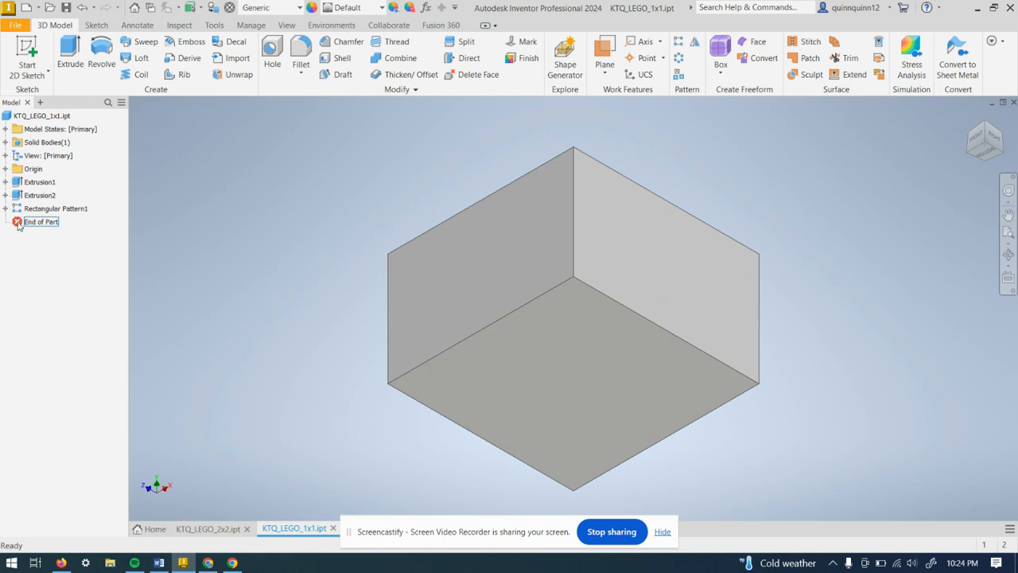
pyautogui.click(342, 60)
pyautogui.click(230, 251)
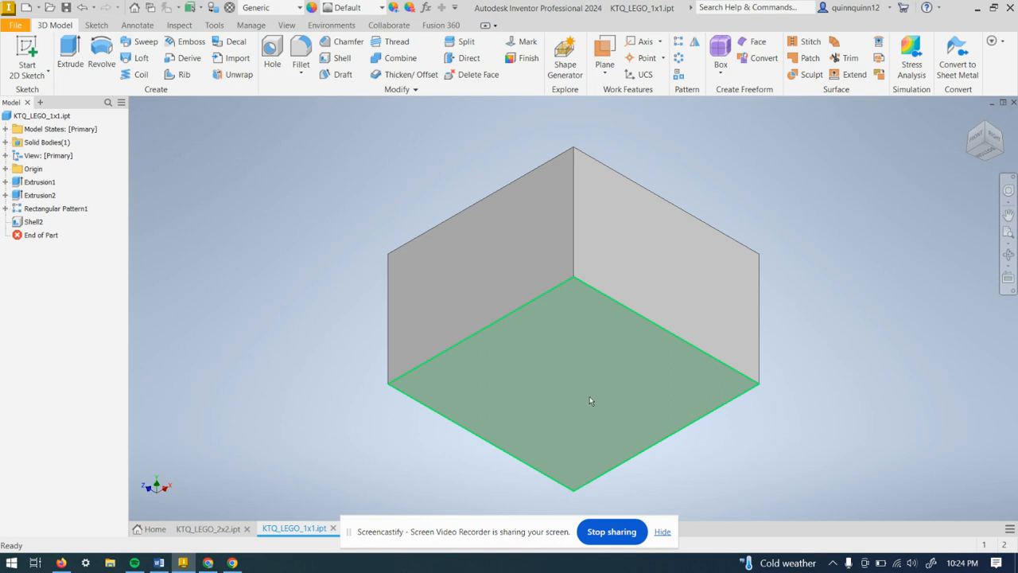
# Edit the closed shell so that the brick's bottom face is removed
pyautogui.click(21, 224)
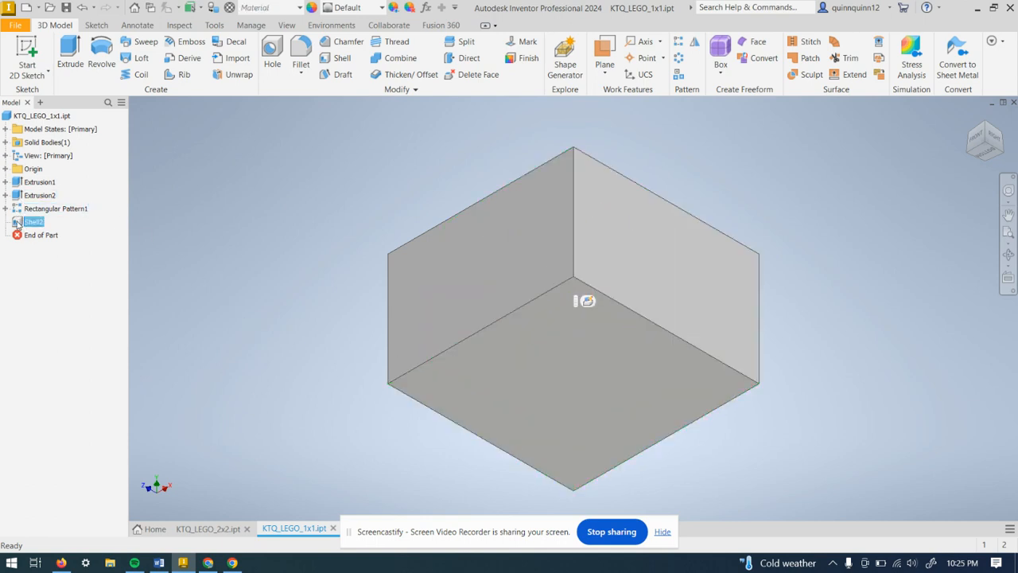
pyautogui.doubleClick(19, 222)
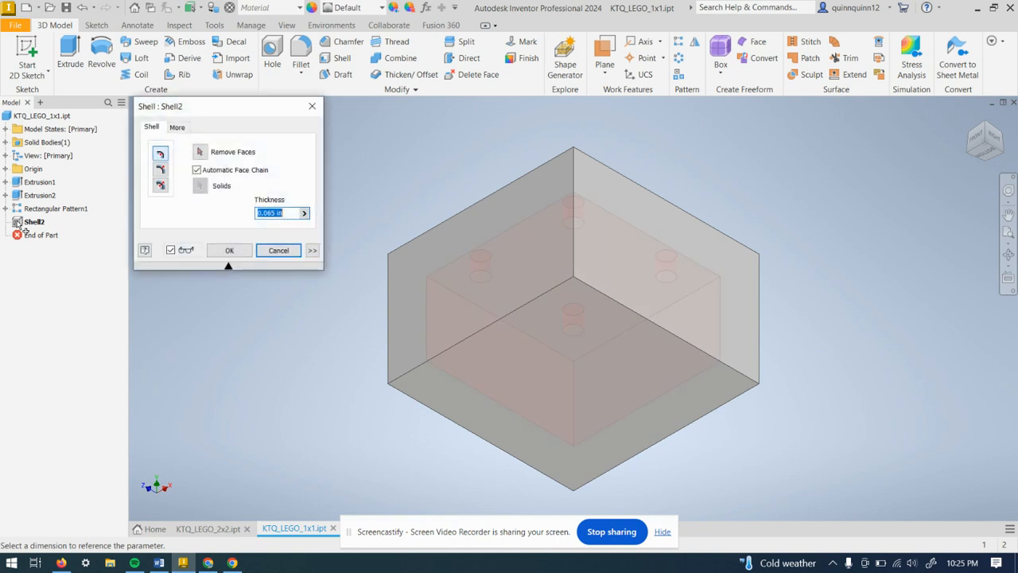
pyautogui.click(200, 152)
pyautogui.click(623, 360)
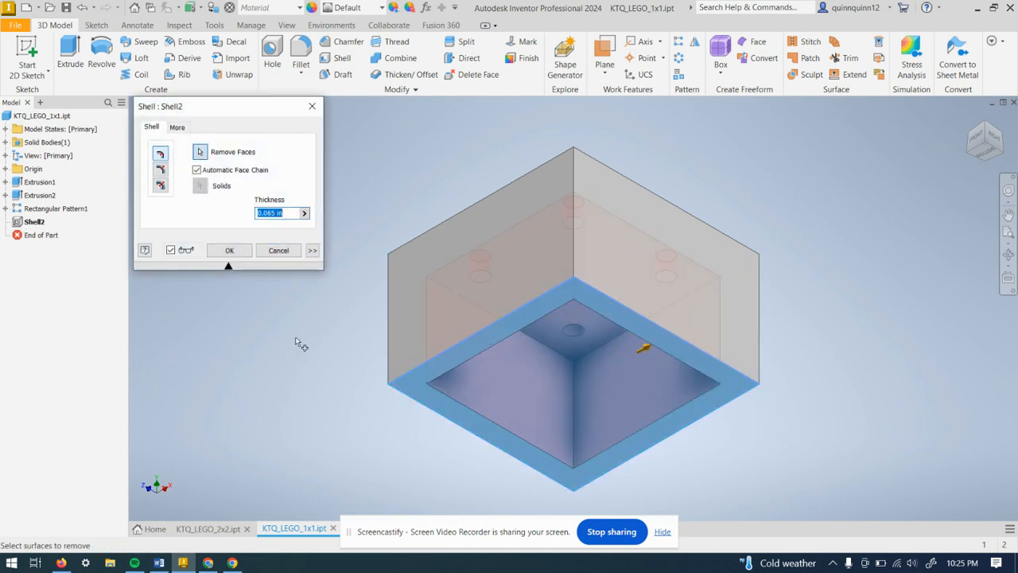
pyautogui.click(228, 251)
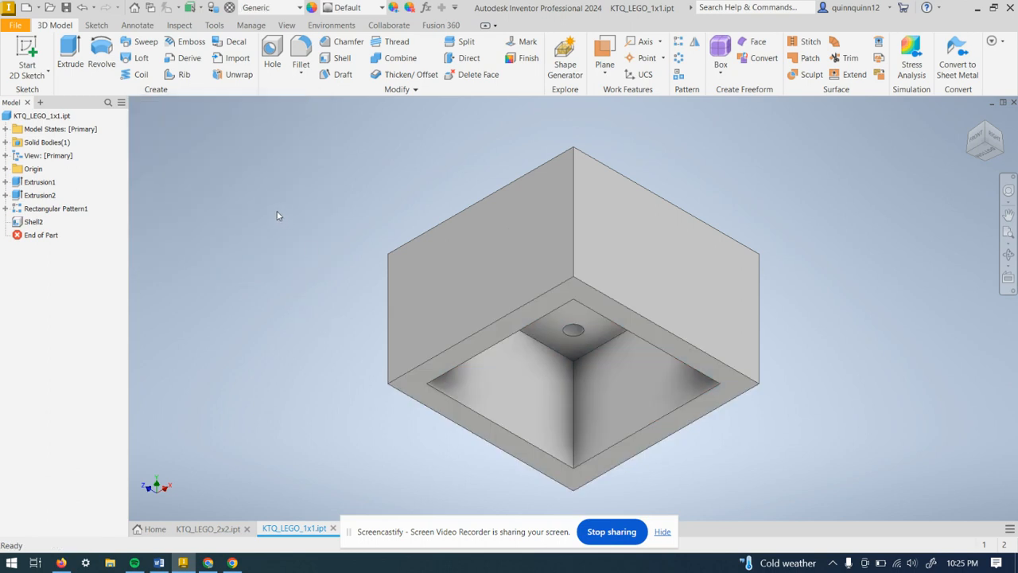
# Try to save the part in the Lego 2023 folder as KTQ_LEGO_2x2, declining to replace the existing file
pyautogui.press('F6')
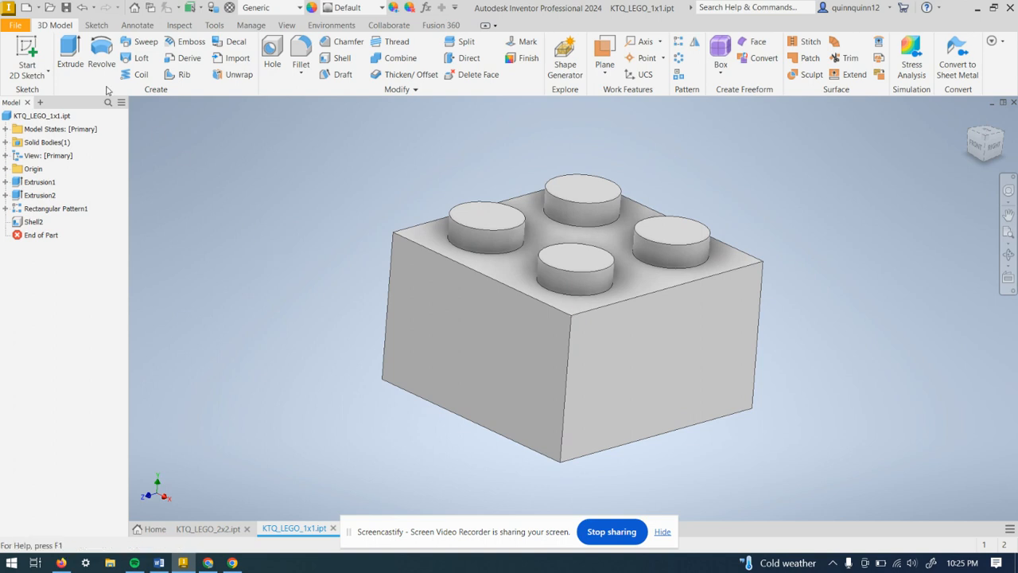
pyautogui.click(19, 27)
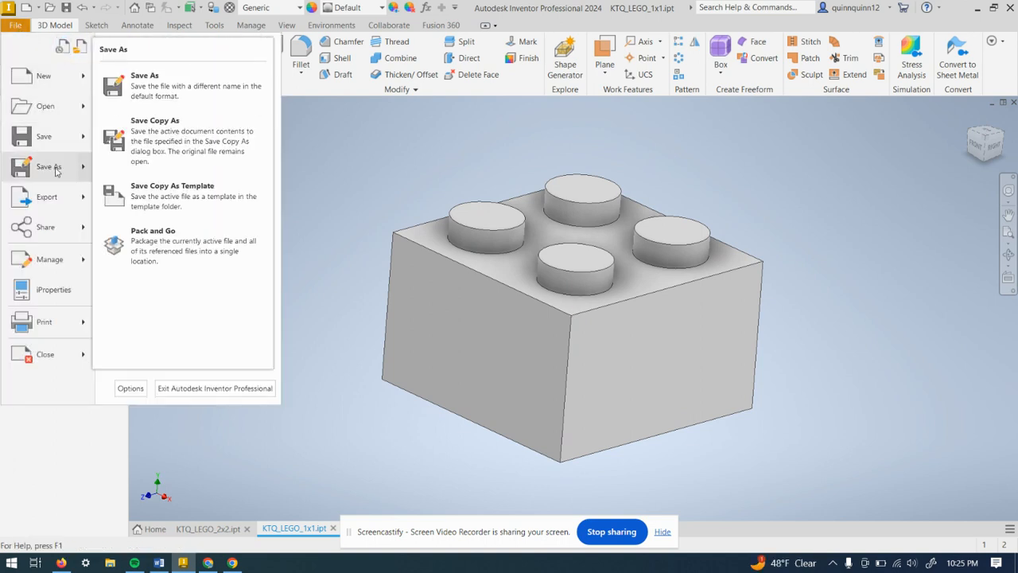
pyautogui.click(55, 169)
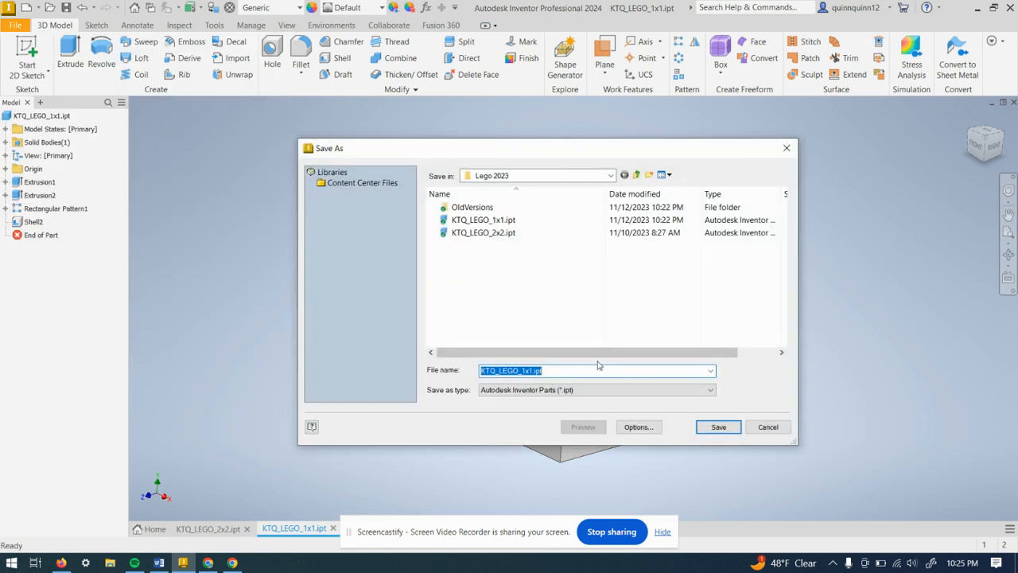
pyautogui.click(546, 370)
pyautogui.moveTo(545, 370); pyautogui.dragTo(522, 371)
pyautogui.write('22')
pyautogui.press('BackSpace')
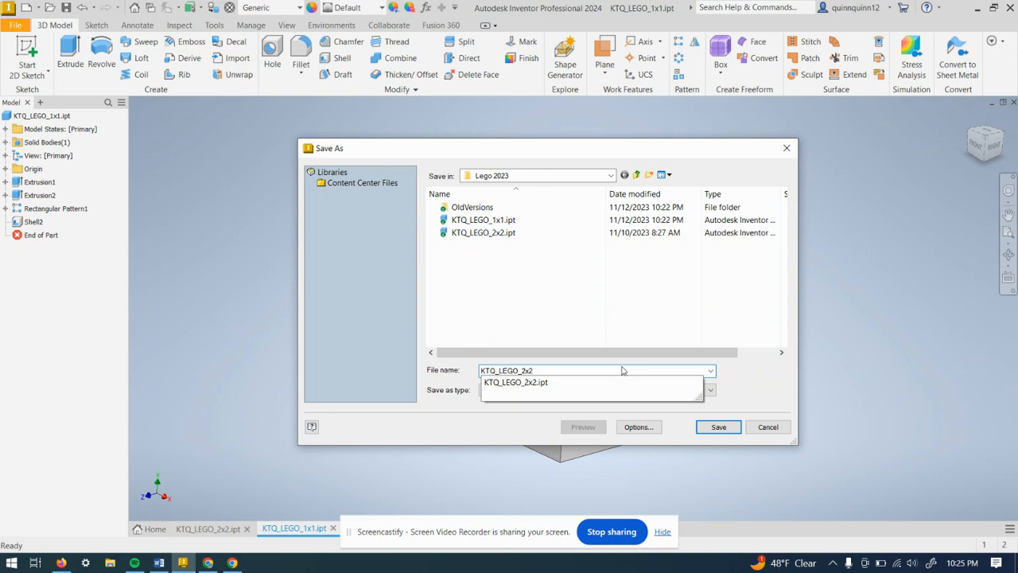
pyautogui.click(720, 430)
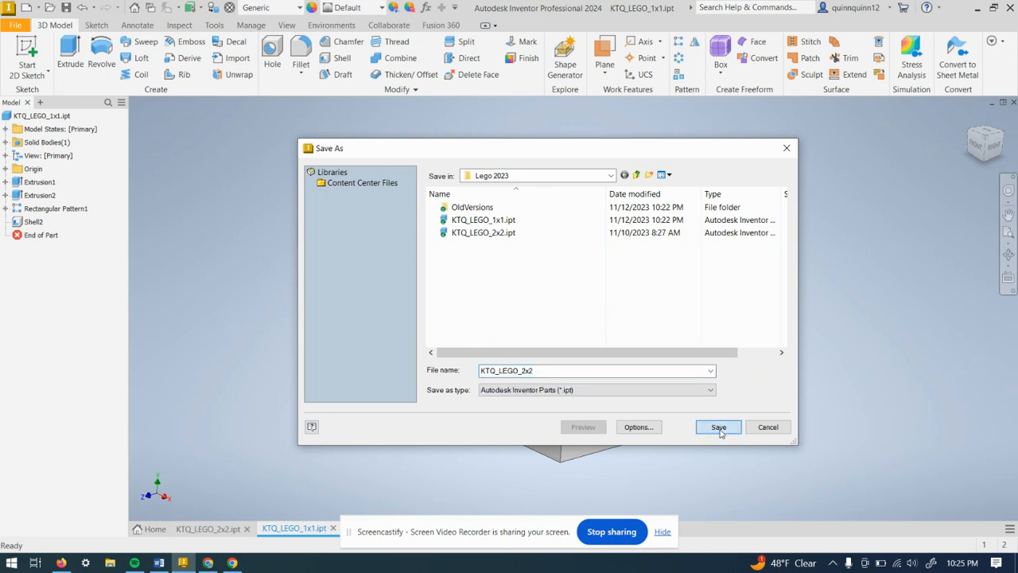
pyautogui.click(719, 430)
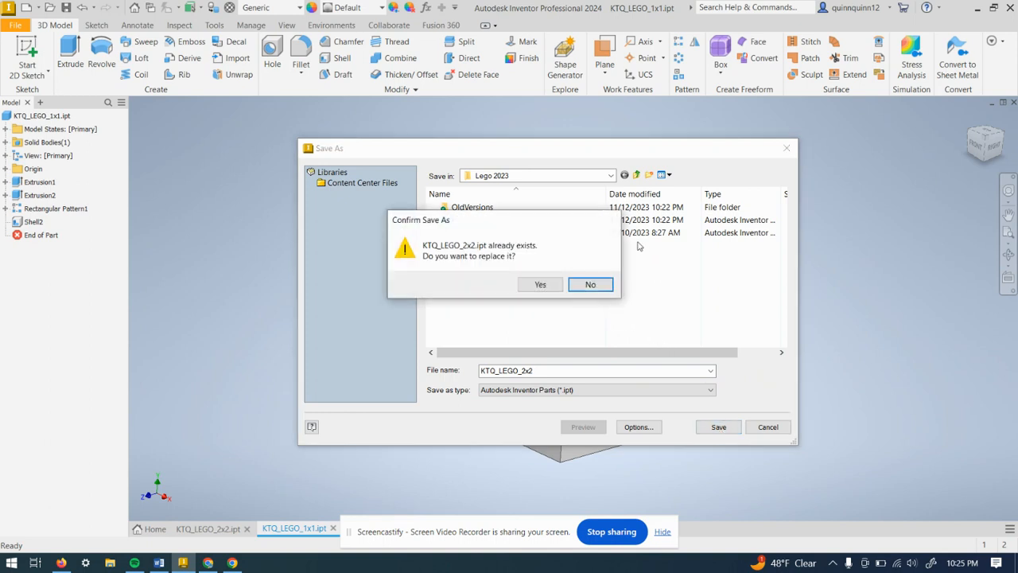
pyautogui.click(591, 286)
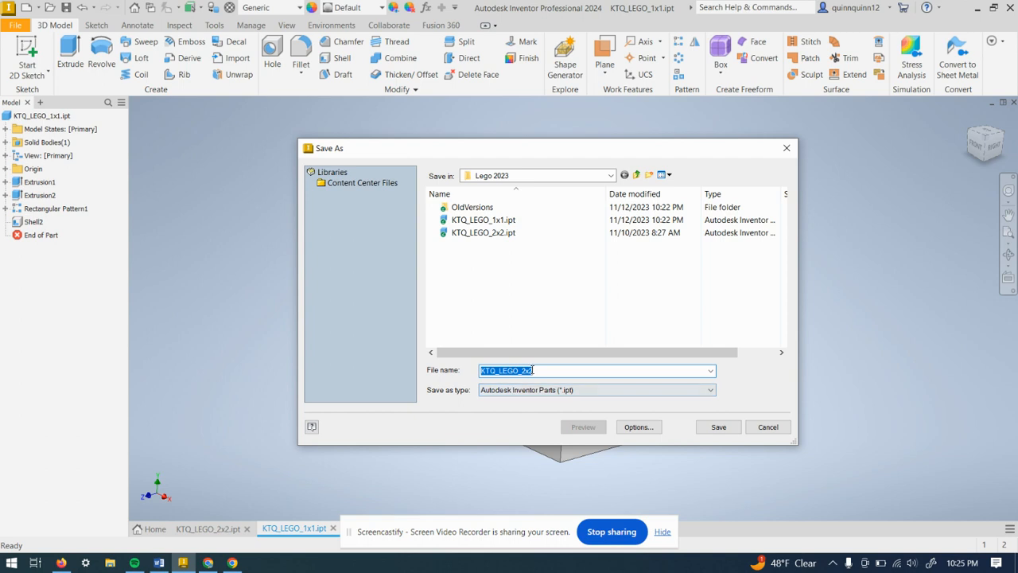
# Save the part under the new file name KTQ_LEGO_2x2_v2
pyautogui.click(534, 371)
pyautogui.moveTo(481, 371); pyautogui.dragTo(533, 370)
pyautogui.click(725, 430)
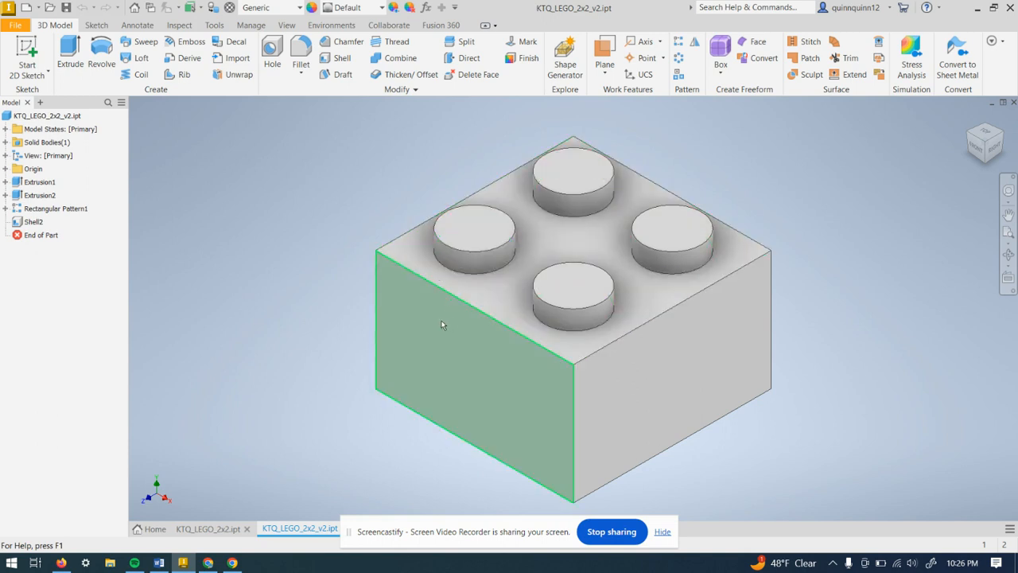
# Start a new sketch on the brick's bottom rim face
pyautogui.moveTo(353, 335)
pyautogui.keyDown('shift'); pyautogui.mouseDown(button='middle')
pyautogui.moveTo(377, 275)
pyautogui.moveTo(348, 245)
pyautogui.moveTo(366, 270)
pyautogui.moveTo(393, 257)
pyautogui.moveTo(389, 236)
pyautogui.moveTo(377, 248)
pyautogui.moveTo(402, 250)
pyautogui.mouseUp(button='middle'); pyautogui.keyUp('shift')
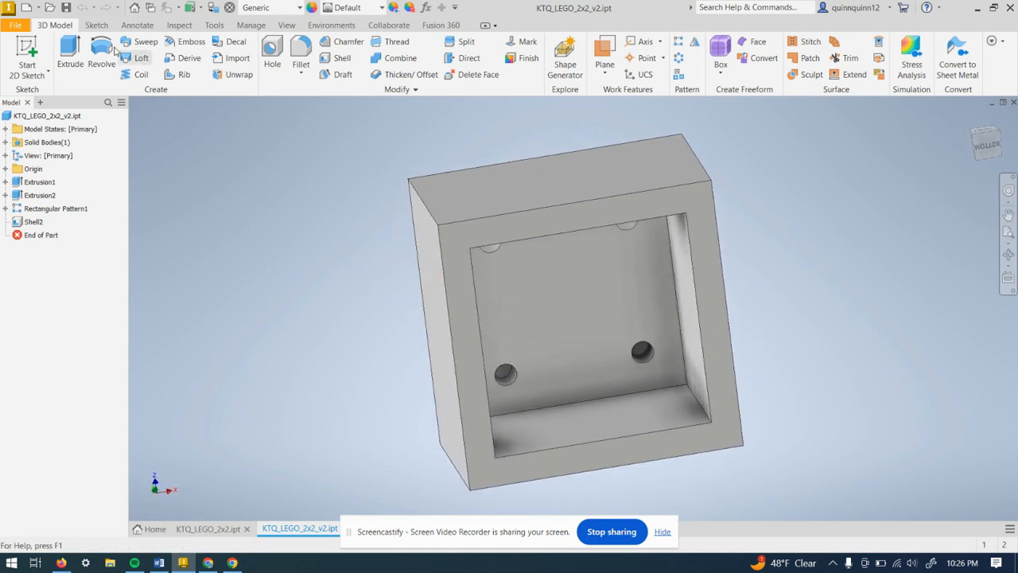
pyautogui.click(462, 271)
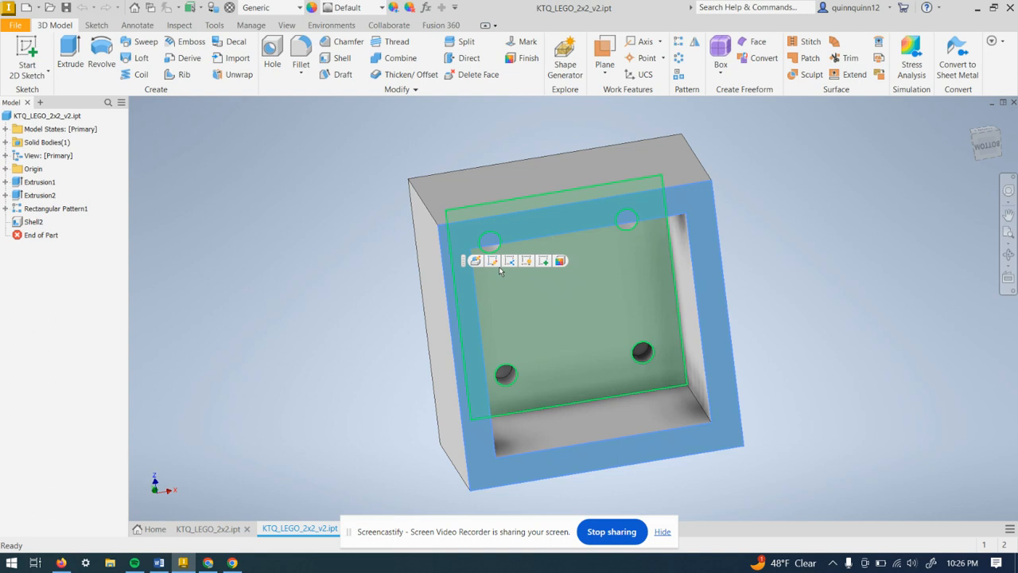
pyautogui.click(545, 260)
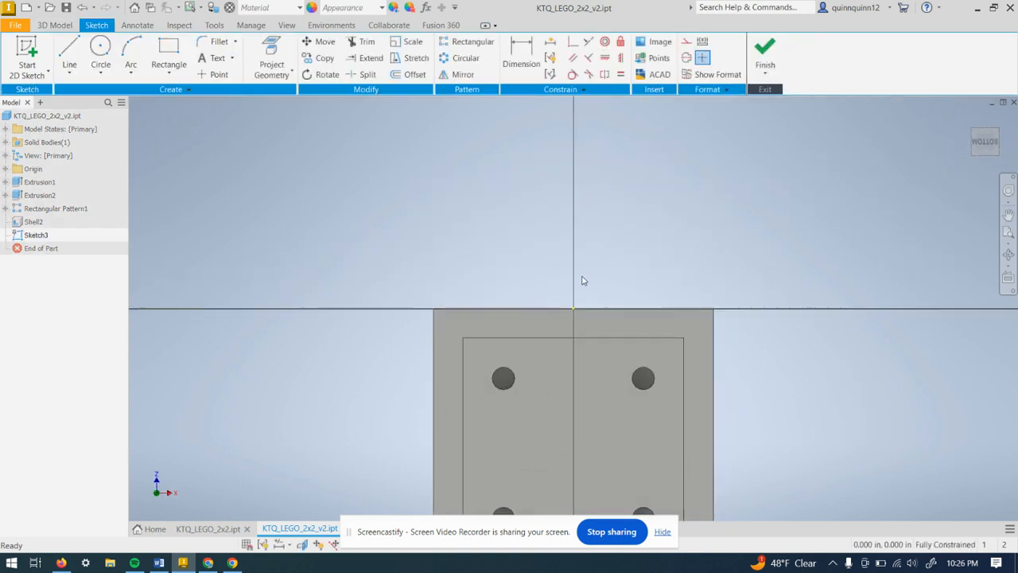
pyautogui.moveTo(510, 171); pyautogui.dragTo(502, 163, button='middle')
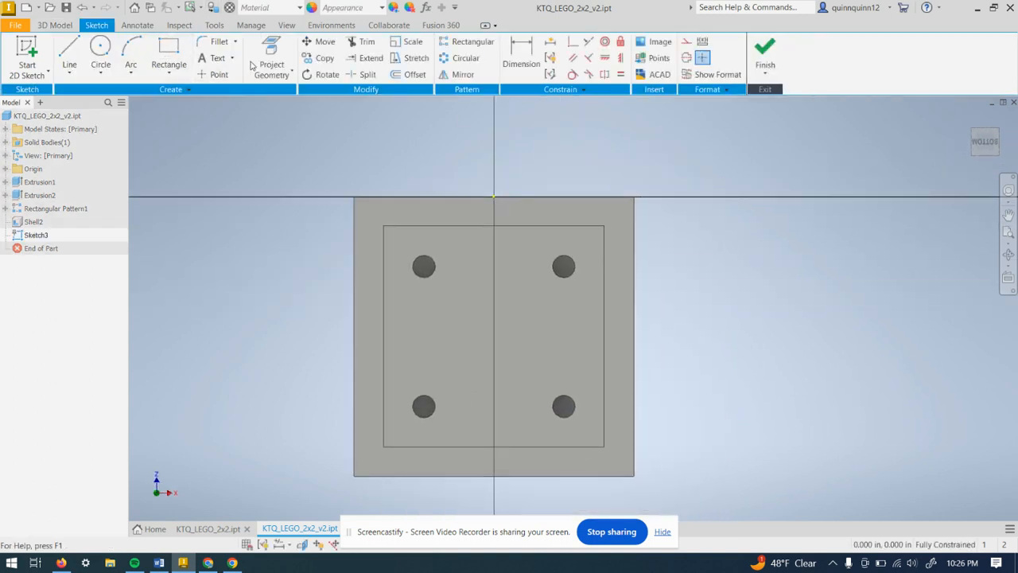
# Project the outlines of all four studs into the bottom sketch as construction circles
pyautogui.click(687, 44)
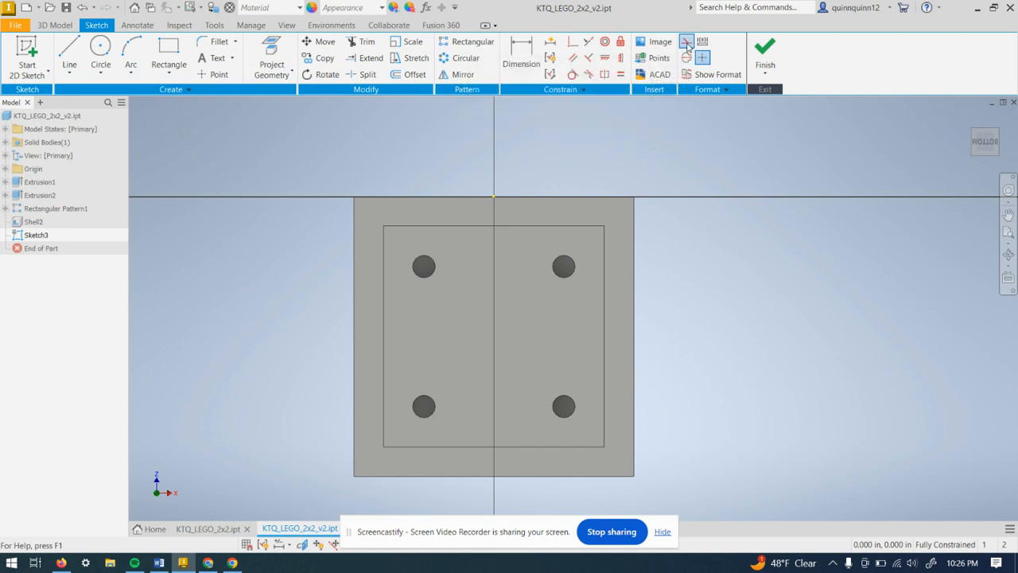
pyautogui.click(272, 57)
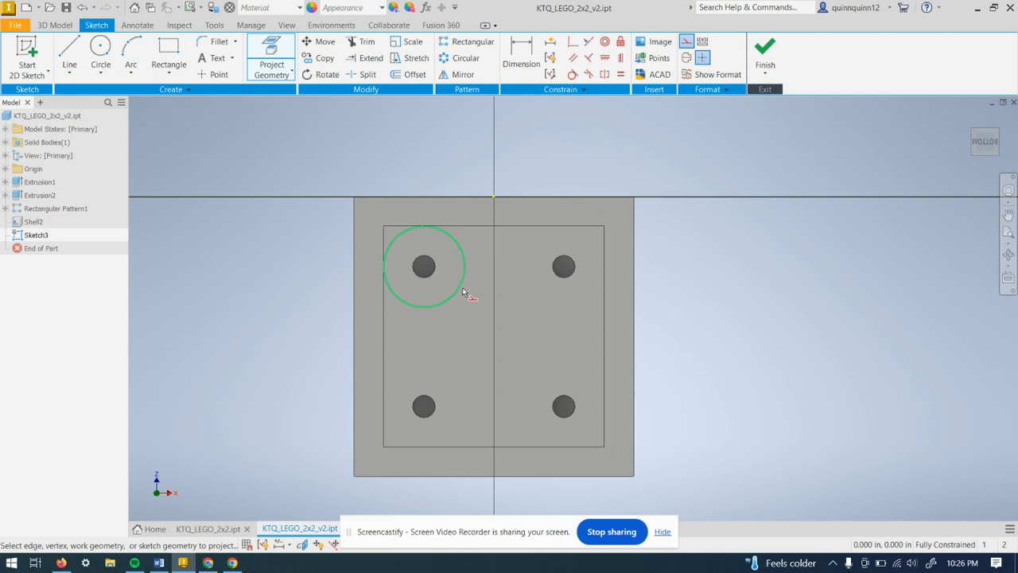
pyautogui.click(463, 292)
pyautogui.click(544, 301)
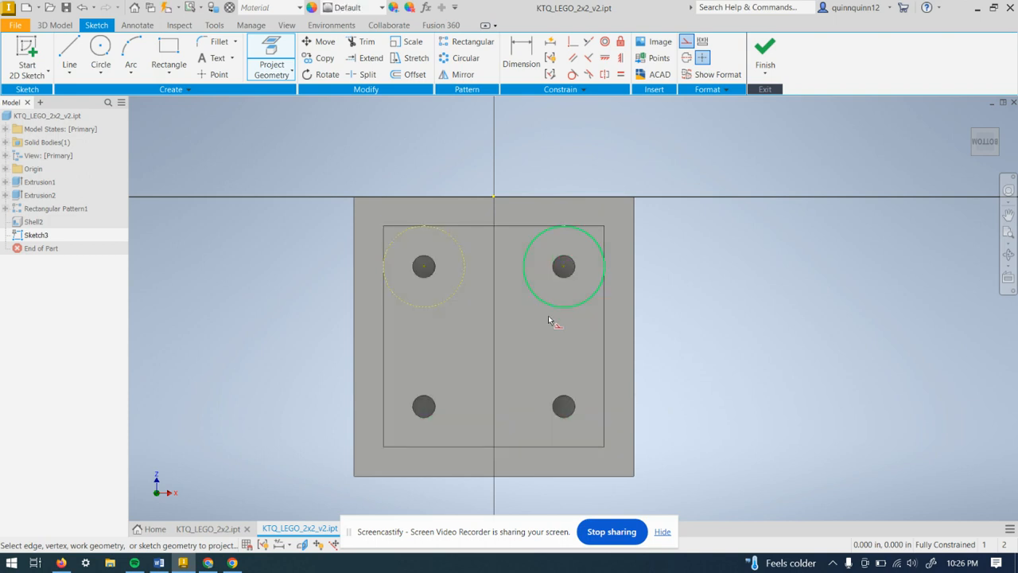
pyautogui.click(572, 373)
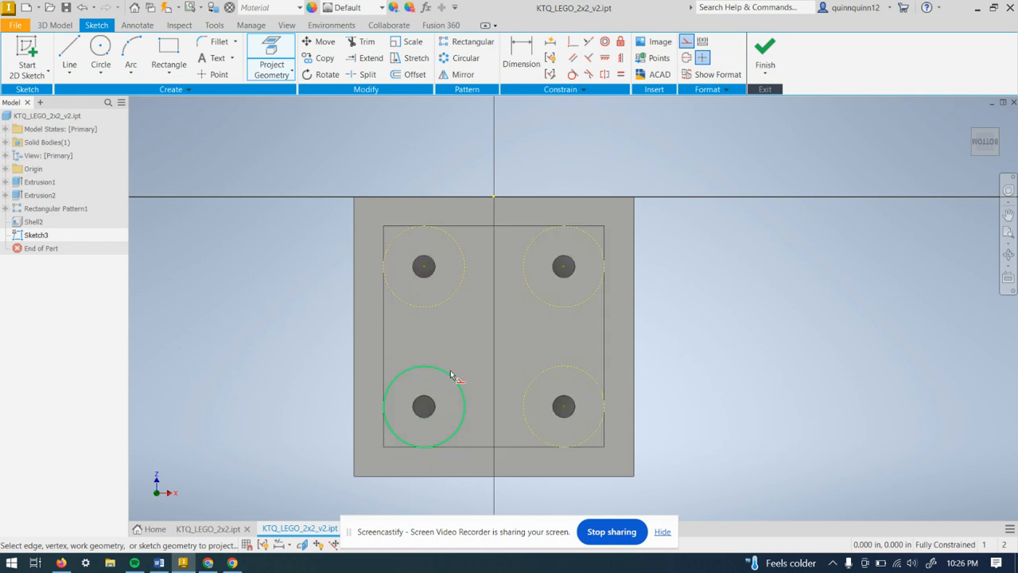
pyautogui.click(449, 376)
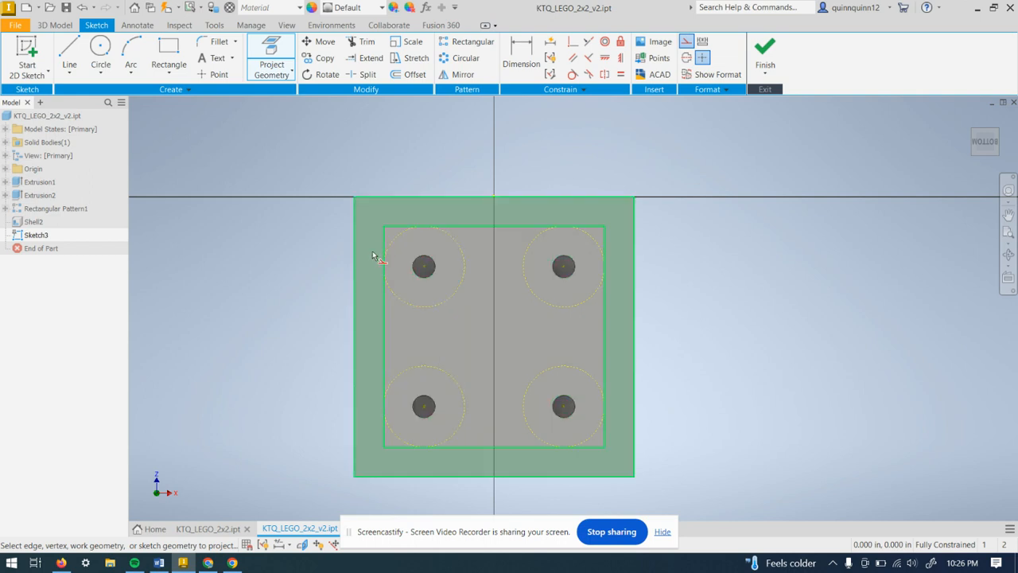
pyautogui.moveTo(506, 275)
pyautogui.keyDown('shift'); pyautogui.mouseDown(button='middle')
pyautogui.moveTo(496, 284)
pyautogui.moveTo(493, 350)
pyautogui.mouseUp(button='middle'); pyautogui.keyUp('shift')
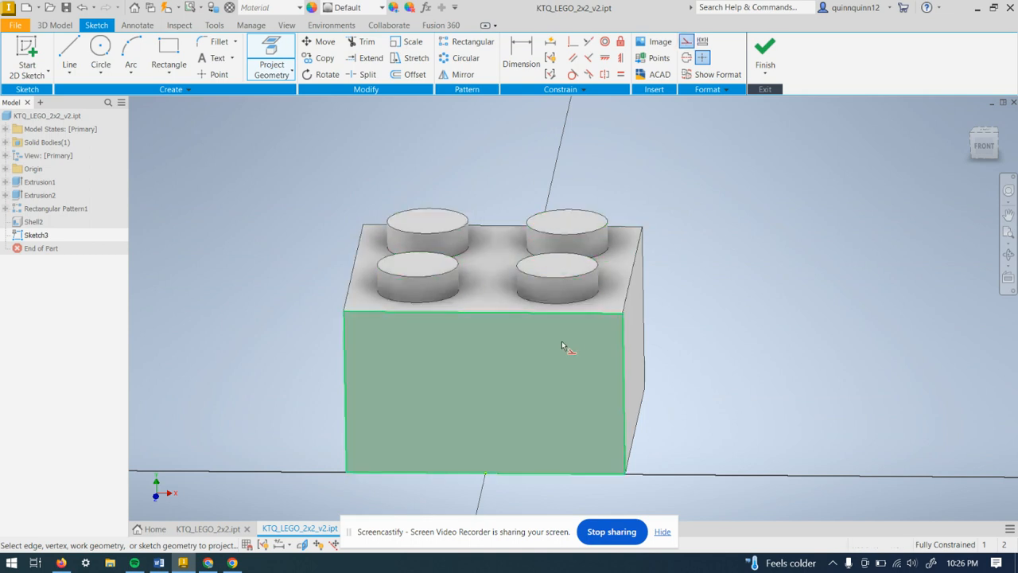
pyautogui.keyDown('shift'); pyautogui.moveTo(562, 341); pyautogui.dragTo(534, 248, button='middle'); pyautogui.keyUp('shift')
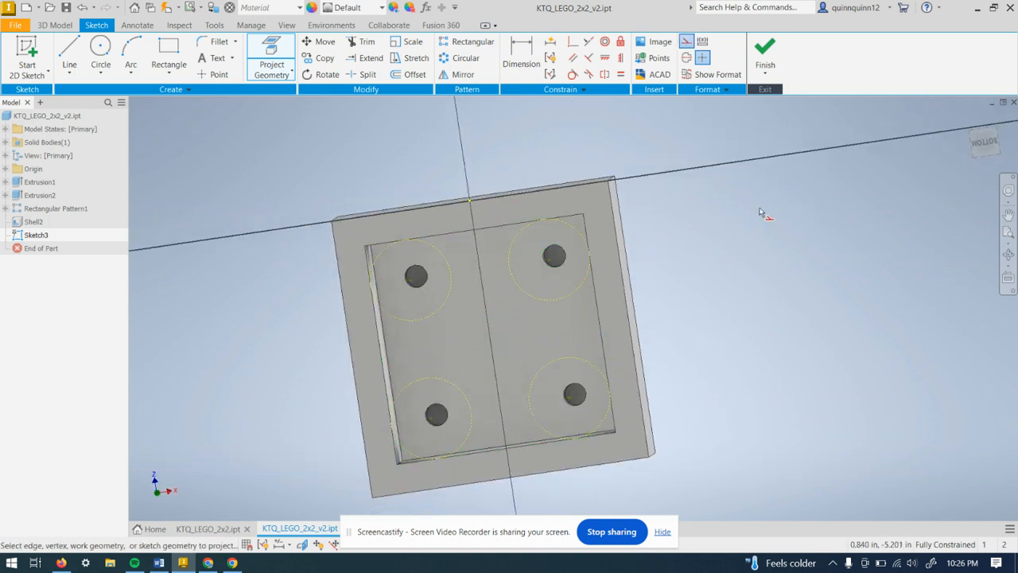
pyautogui.click(981, 144)
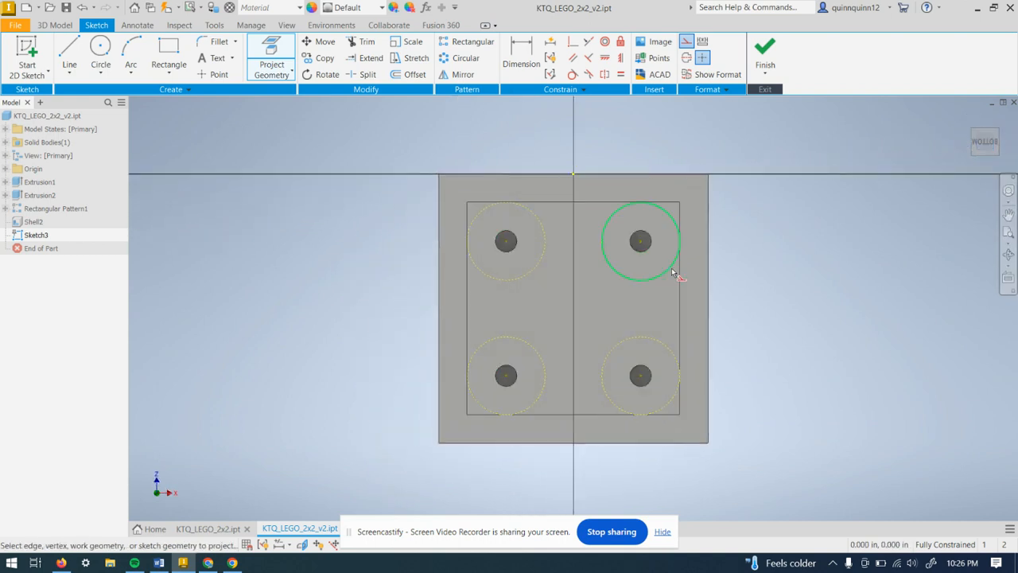
pyautogui.click(585, 332)
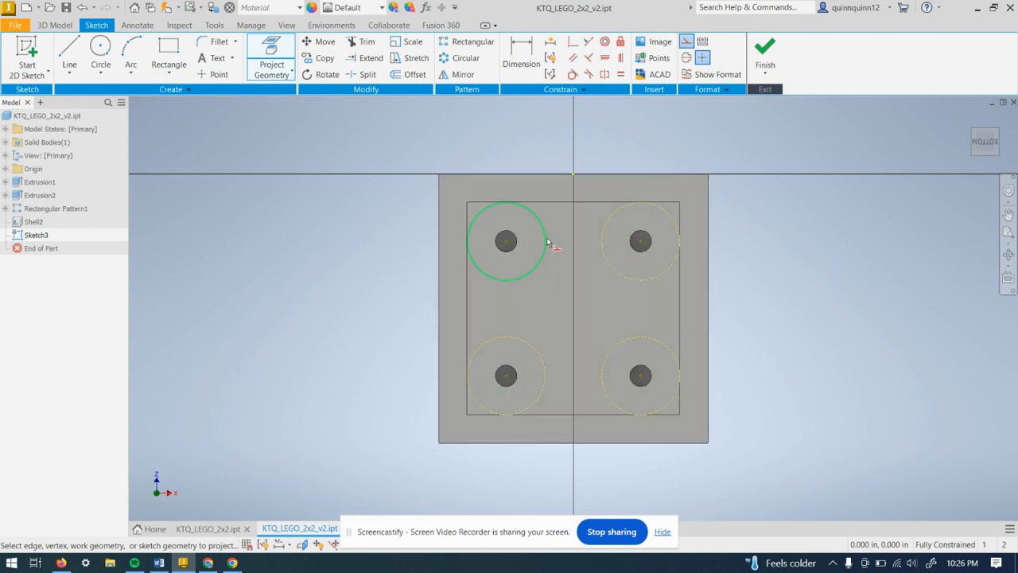
pyautogui.rightClick(357, 279)
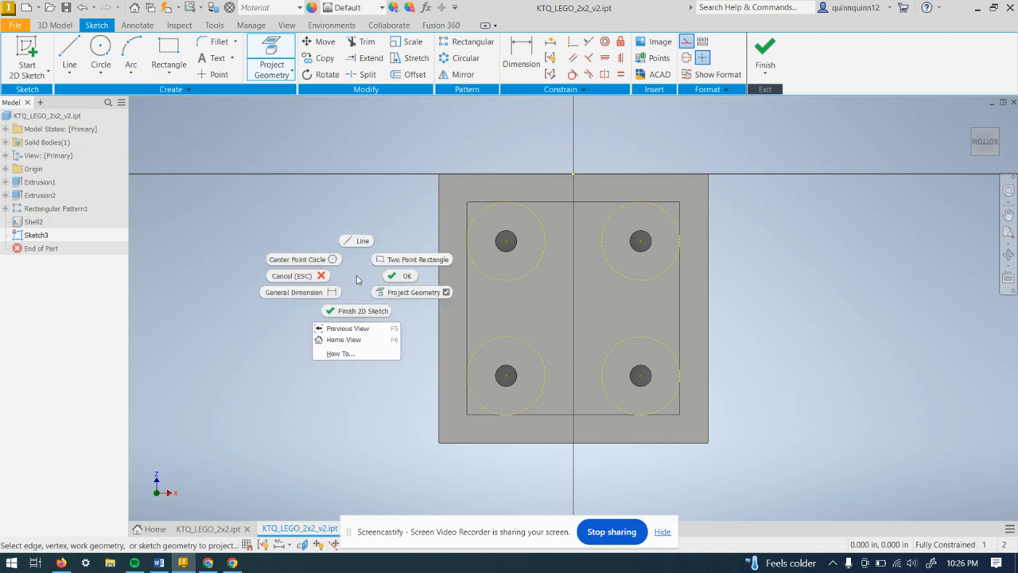
pyautogui.click(314, 279)
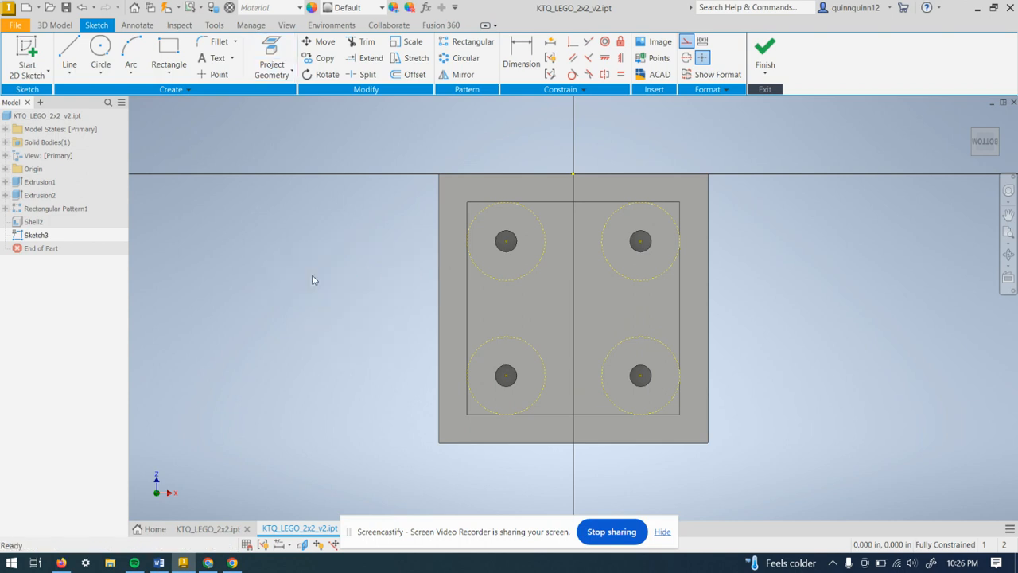
pyautogui.rightClick(314, 279)
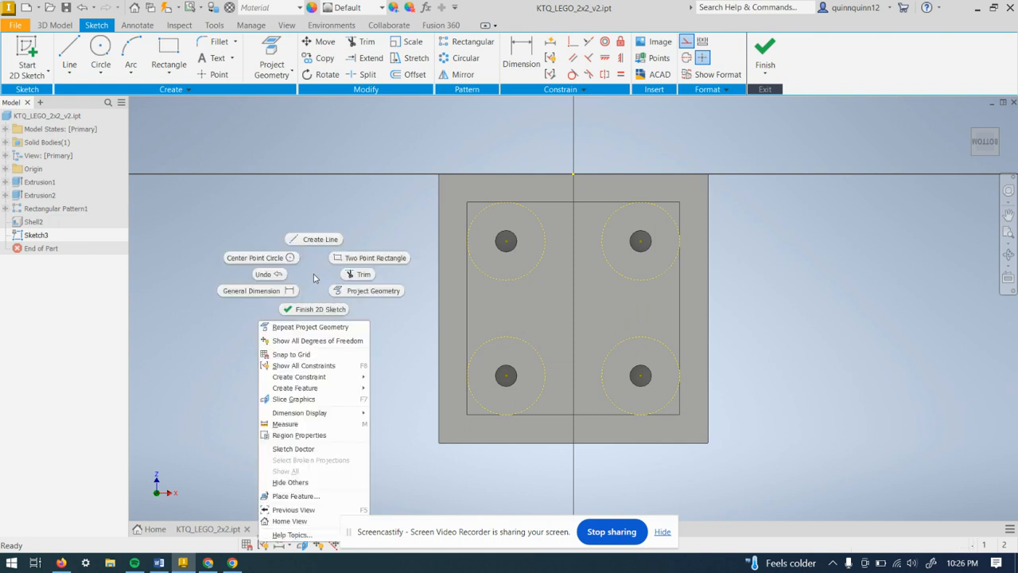
pyautogui.click(268, 72)
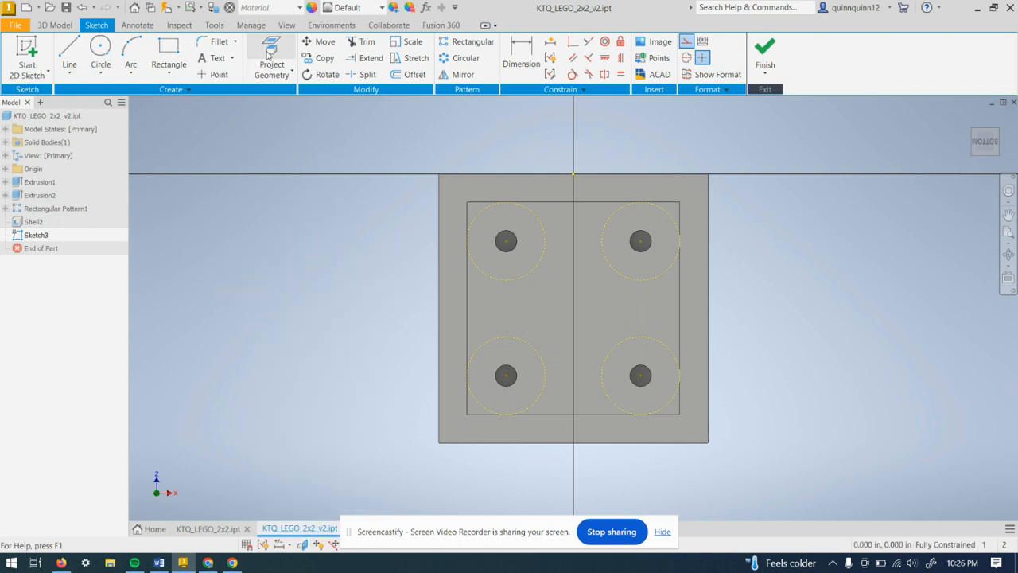
pyautogui.click(268, 71)
pyautogui.rightClick(295, 259)
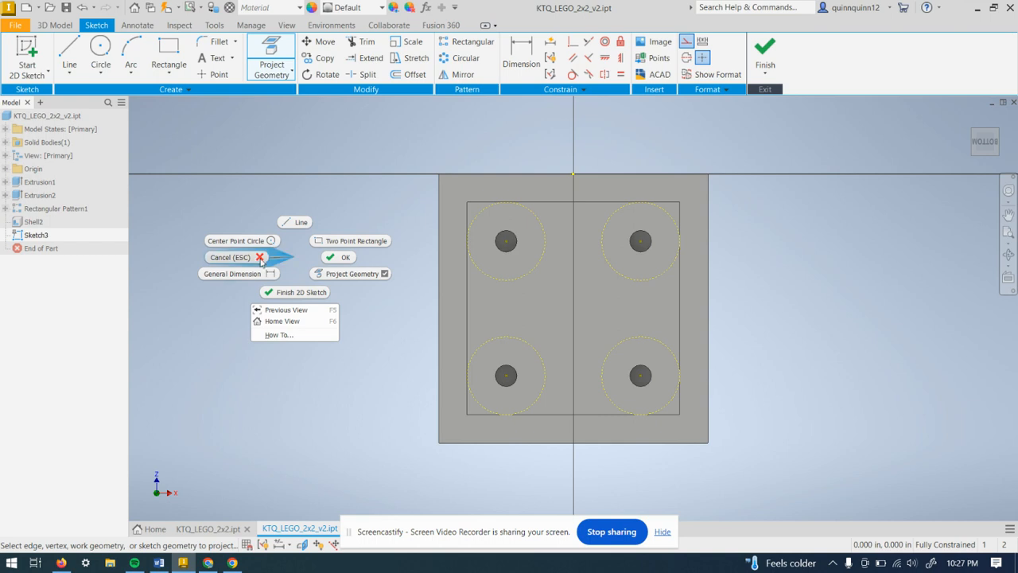
pyautogui.click(233, 257)
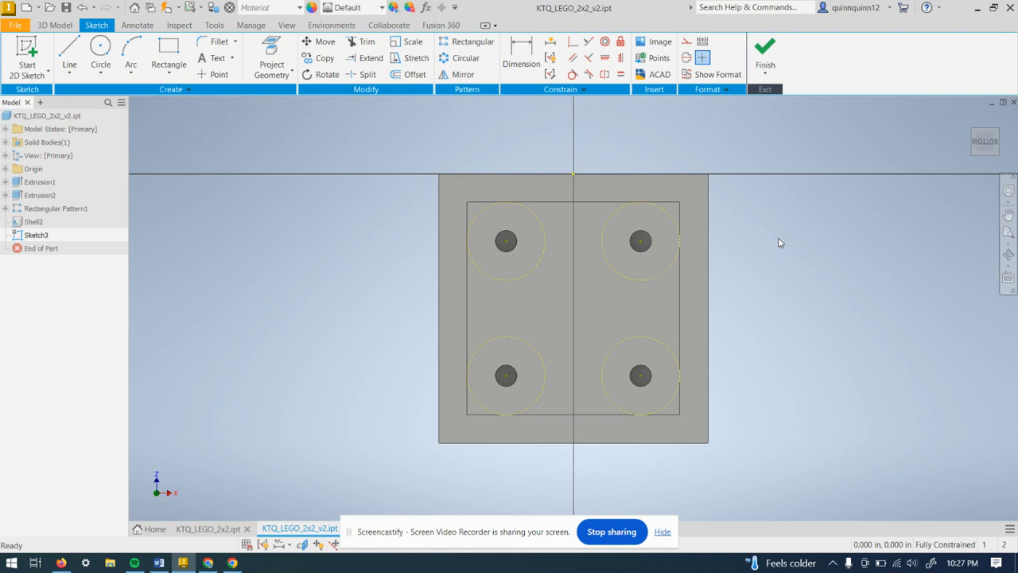
# Sketch a circle about 0.193 in in diameter between the four projected stud circles
pyautogui.click(100, 49)
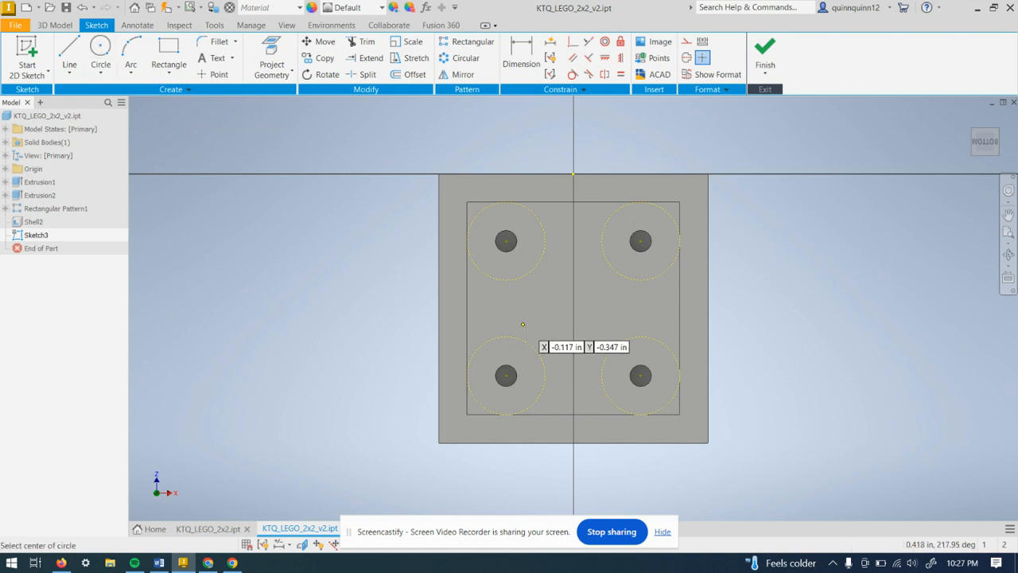
pyautogui.click(559, 315)
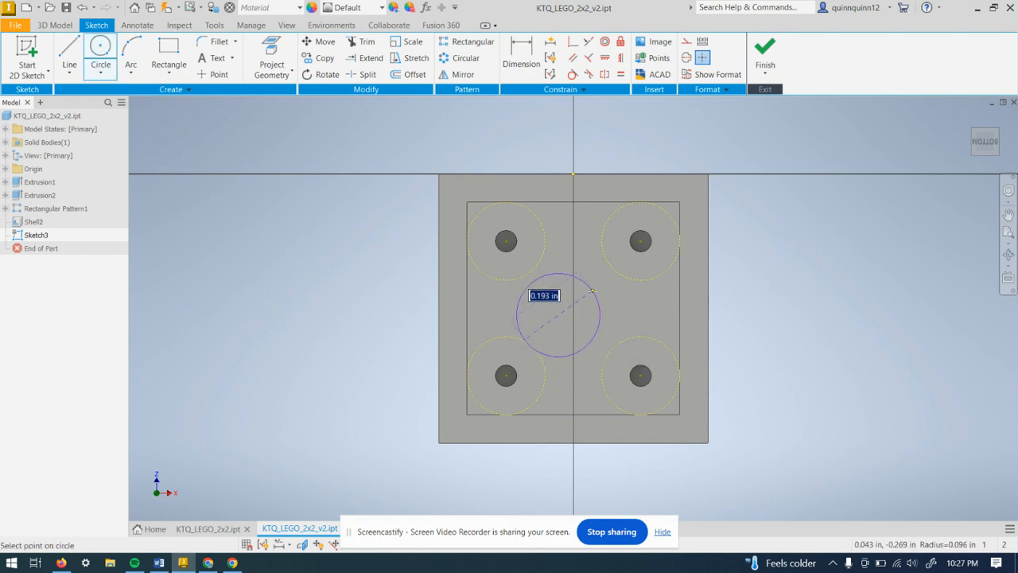
pyautogui.click(592, 291)
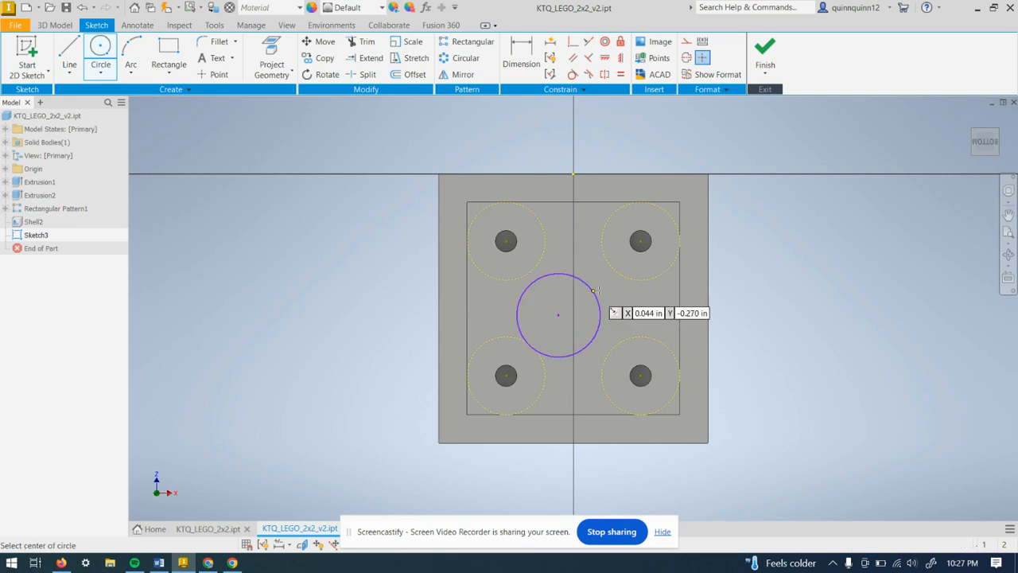
pyautogui.rightClick(419, 119)
pyautogui.click(383, 120)
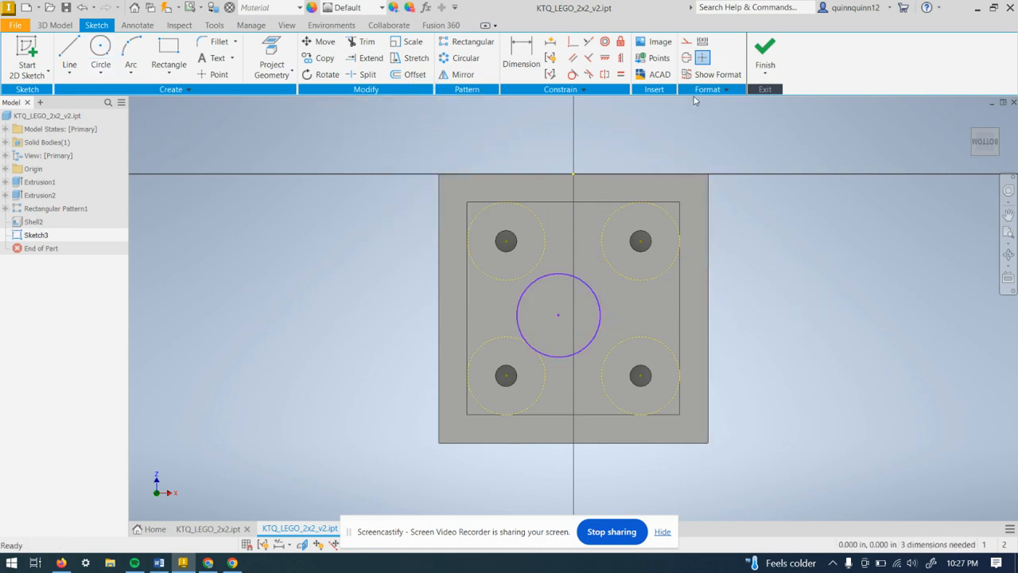
# Make the center circle tangent to the upper-right and lower-right projected stud circles
pyautogui.click(572, 75)
pyautogui.click(581, 283)
pyautogui.click(609, 271)
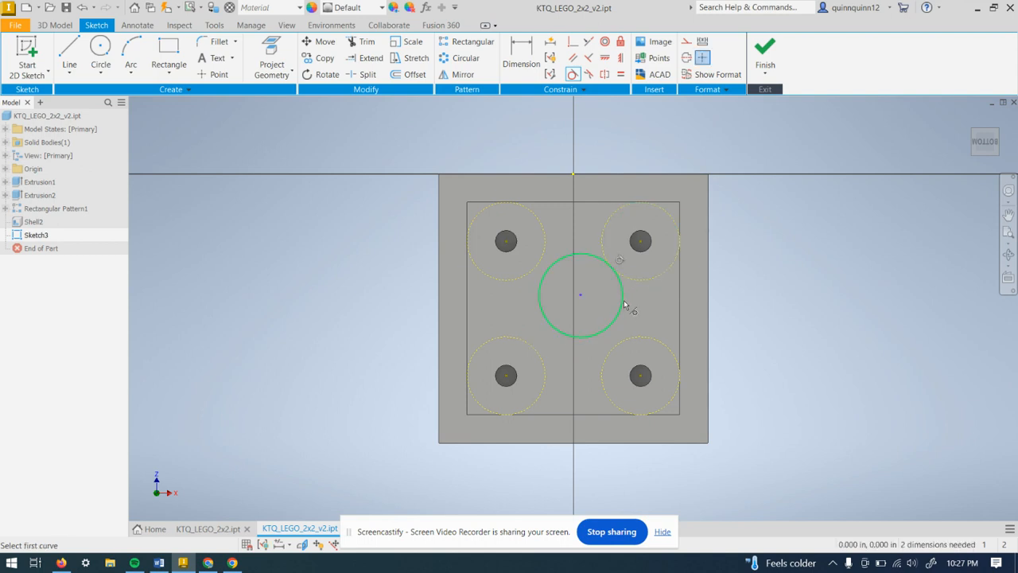
pyautogui.click(624, 305)
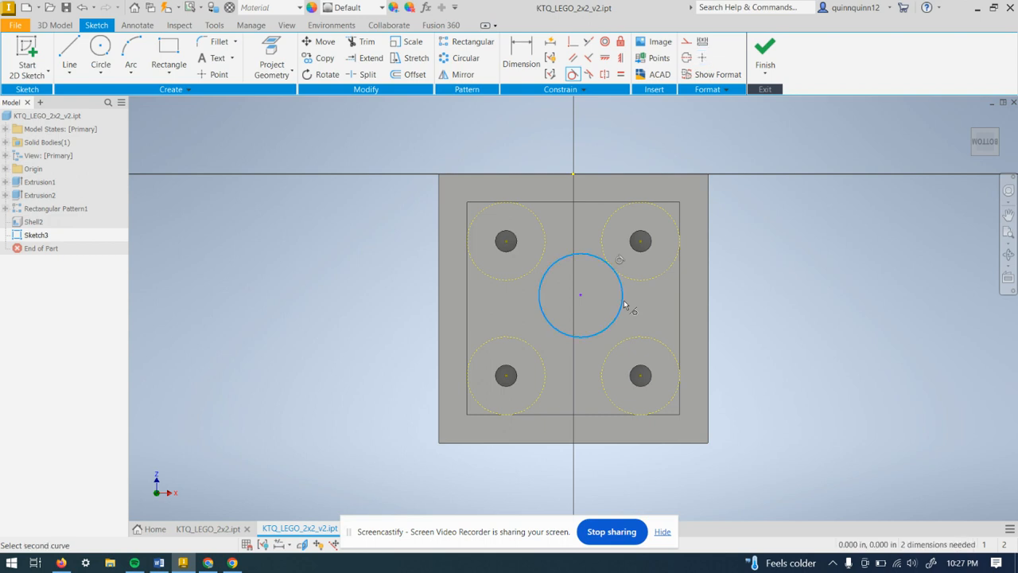
pyautogui.click(628, 336)
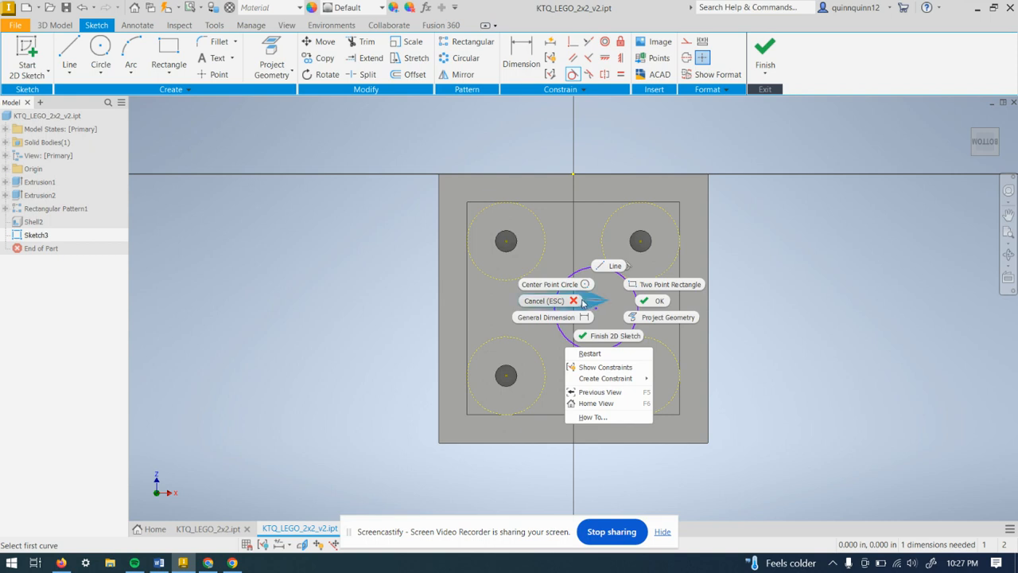
pyautogui.click(549, 301)
pyautogui.moveTo(555, 309)
pyautogui.mouseDown()
pyautogui.moveTo(537, 311)
pyautogui.moveTo(741, 305)
pyautogui.moveTo(594, 307)
pyautogui.mouseUp()
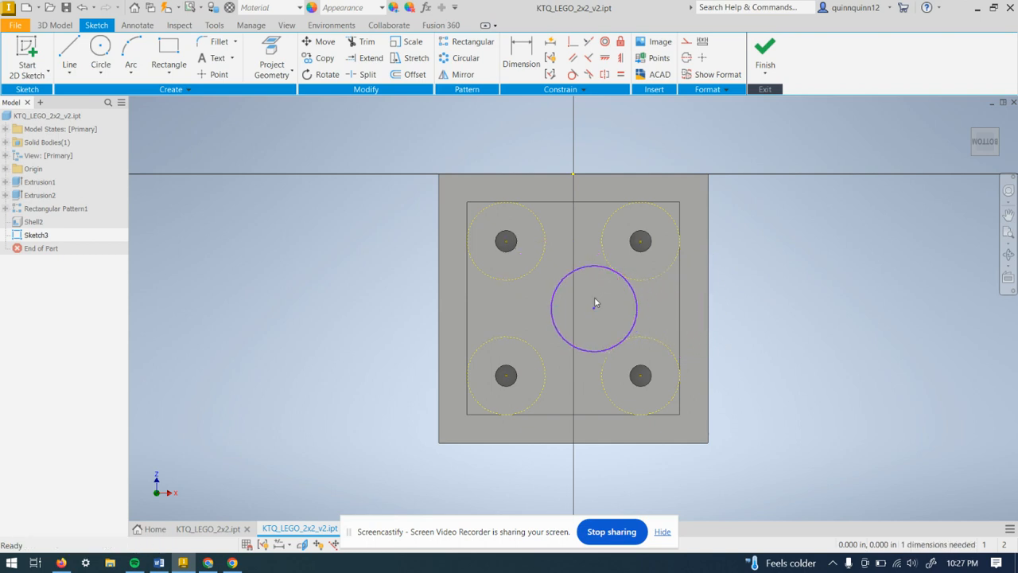
# Make the center circle tangent to the lower-left projected stud circle
pyautogui.click(572, 74)
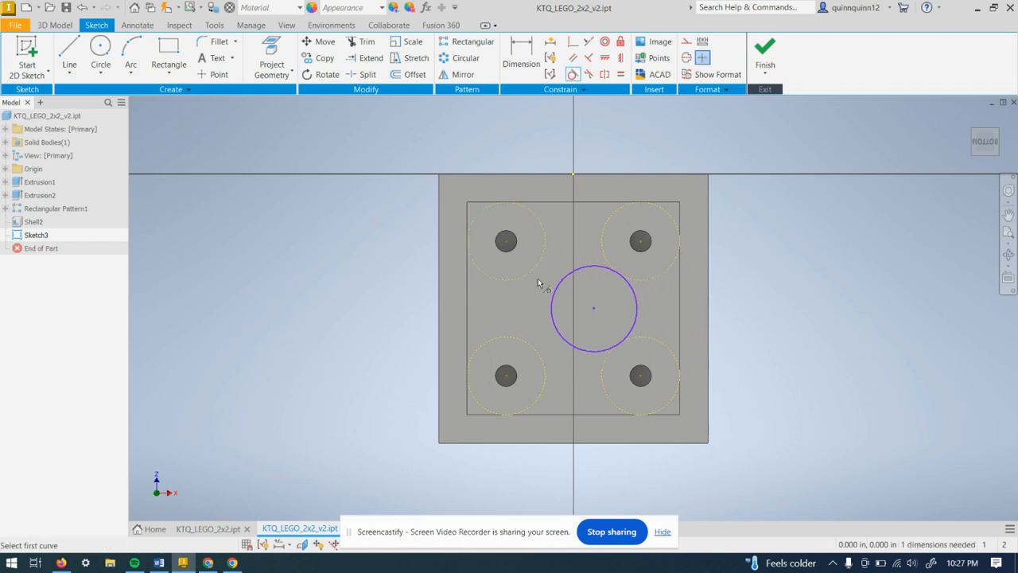
pyautogui.click(556, 327)
pyautogui.click(531, 348)
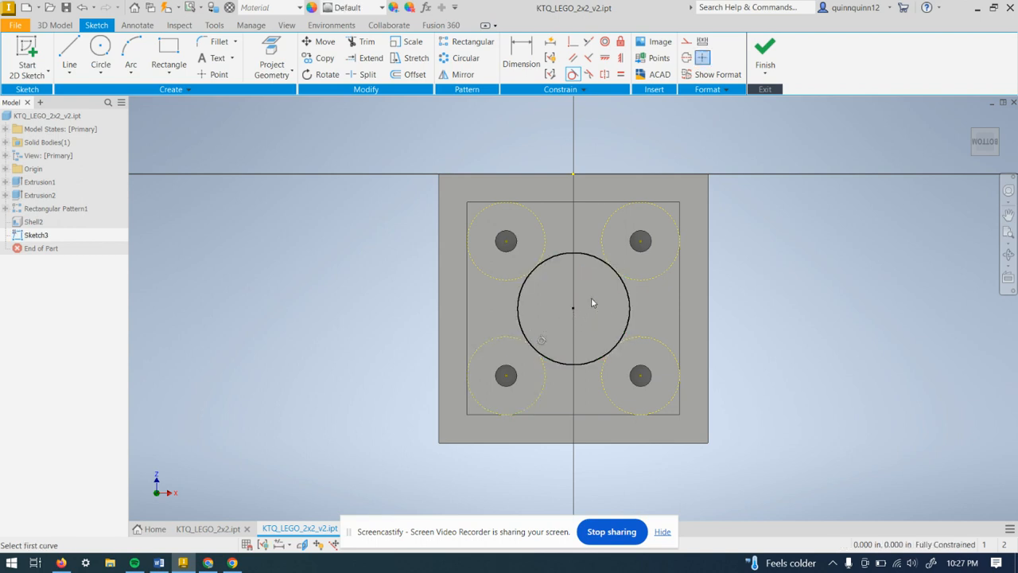
pyautogui.rightClick(591, 299)
pyautogui.click(556, 296)
pyautogui.moveTo(572, 311)
pyautogui.mouseDown()
pyautogui.moveTo(569, 288)
pyautogui.moveTo(581, 310)
pyautogui.mouseUp()
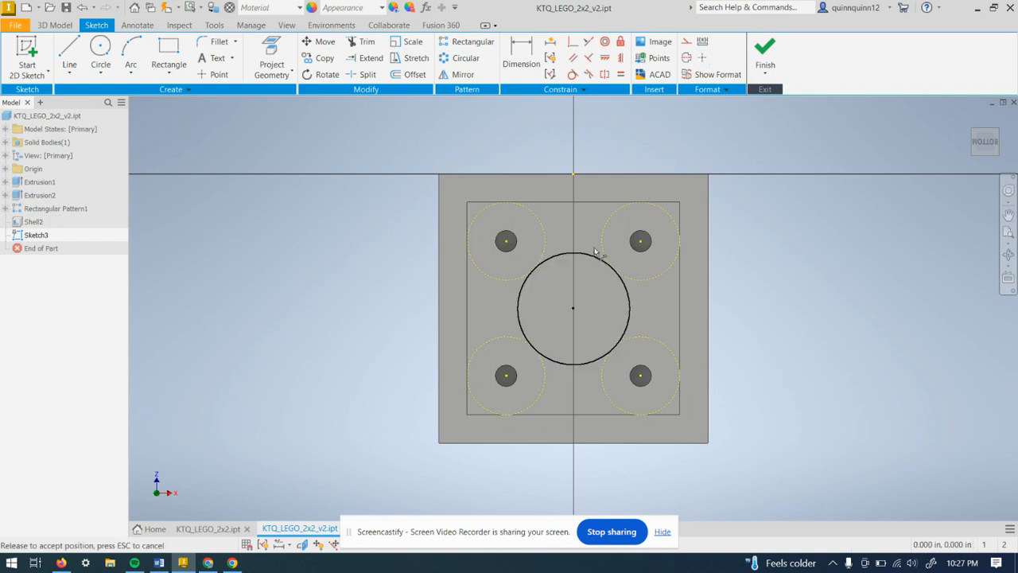
pyautogui.click(749, 287)
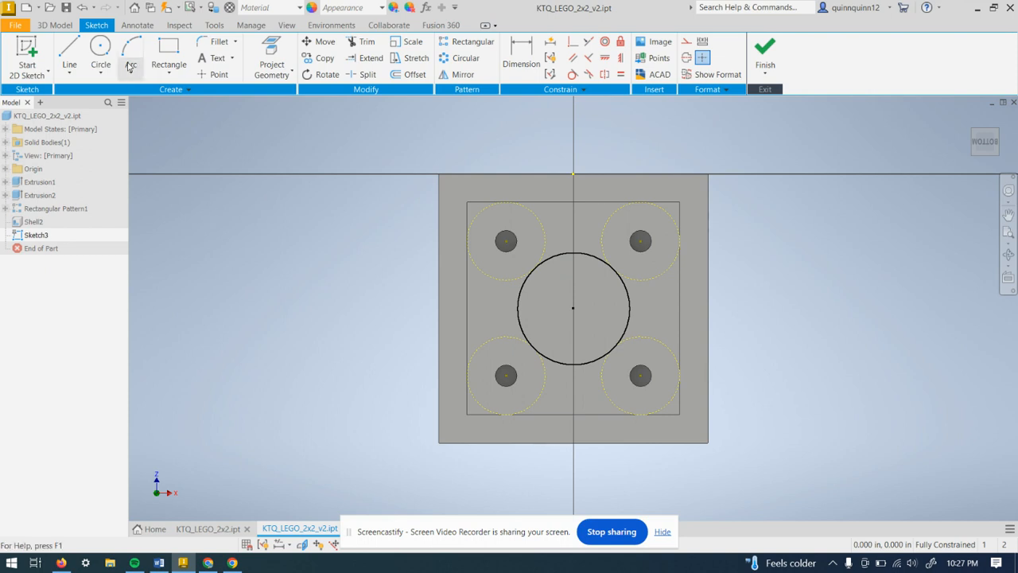
# Sketch a 0.18 in diameter circle concentric with the center circle and finish the sketch
pyautogui.click(100, 54)
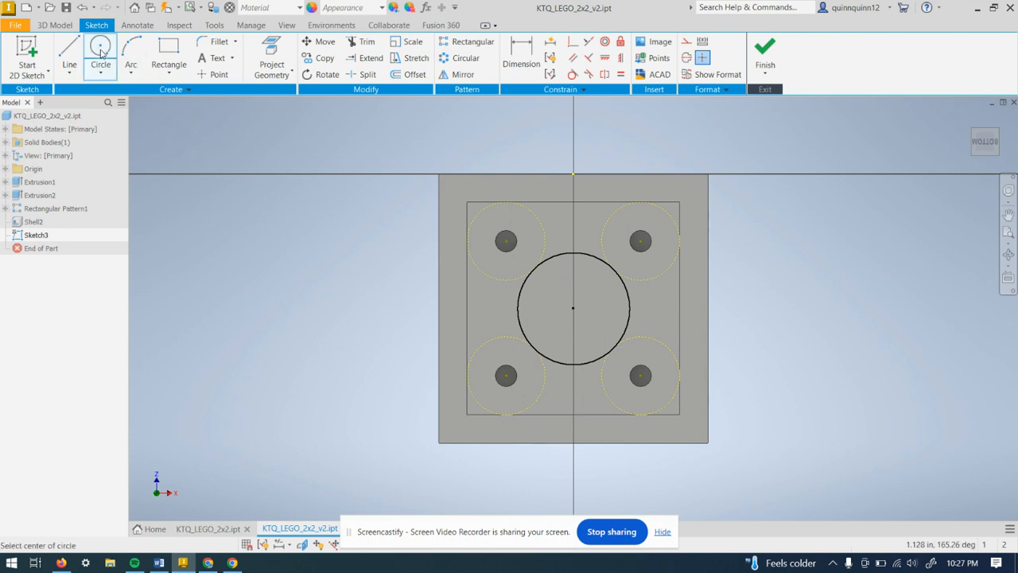
pyautogui.click(572, 308)
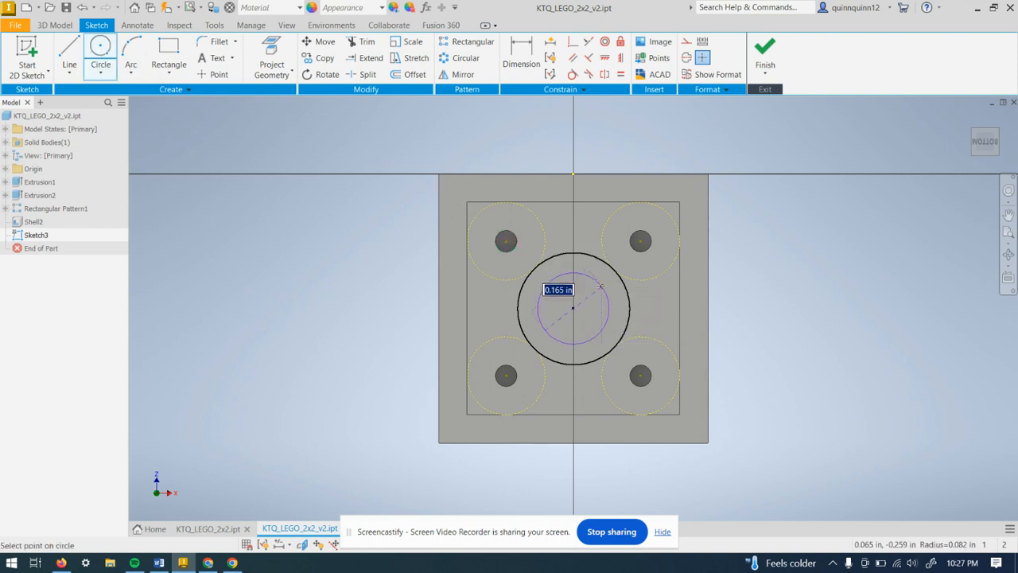
pyautogui.write('.18')
pyautogui.press('Return')
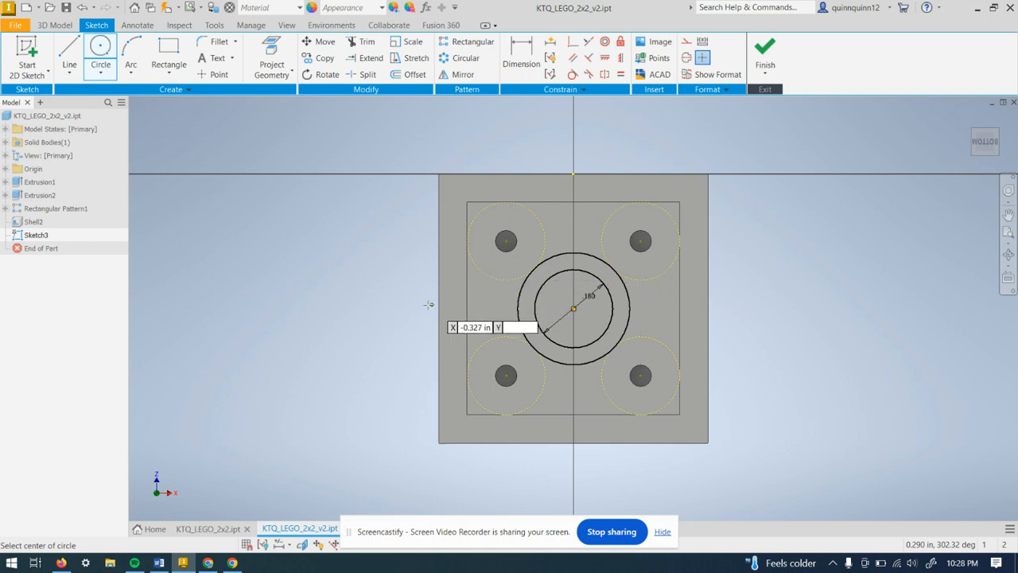
pyautogui.rightClick(400, 301)
pyautogui.click(434, 302)
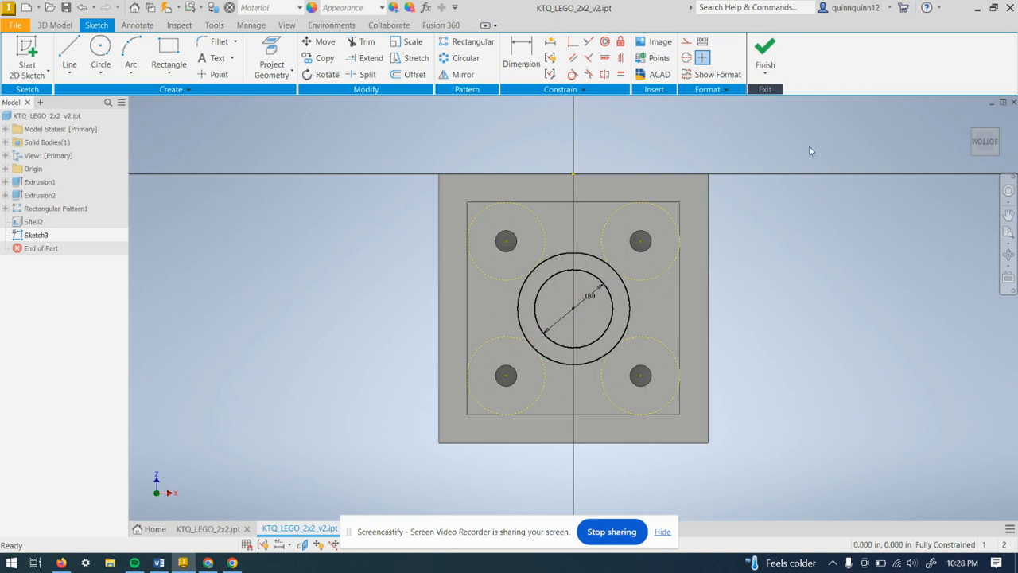
pyautogui.click(765, 49)
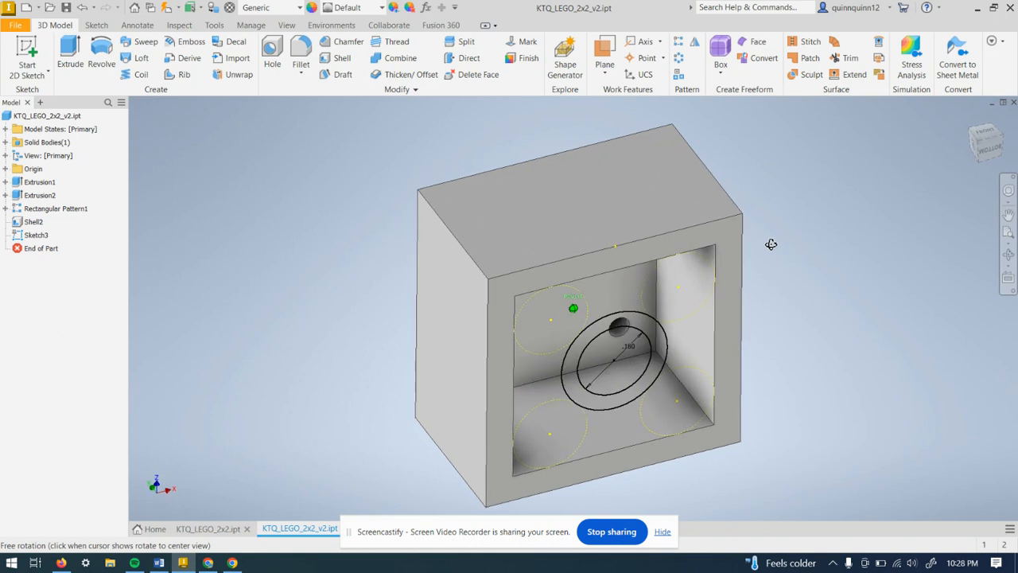
# Extrude the ring between the two center circles into the brick, ending at the next solid face (To Next)
pyautogui.click(70, 52)
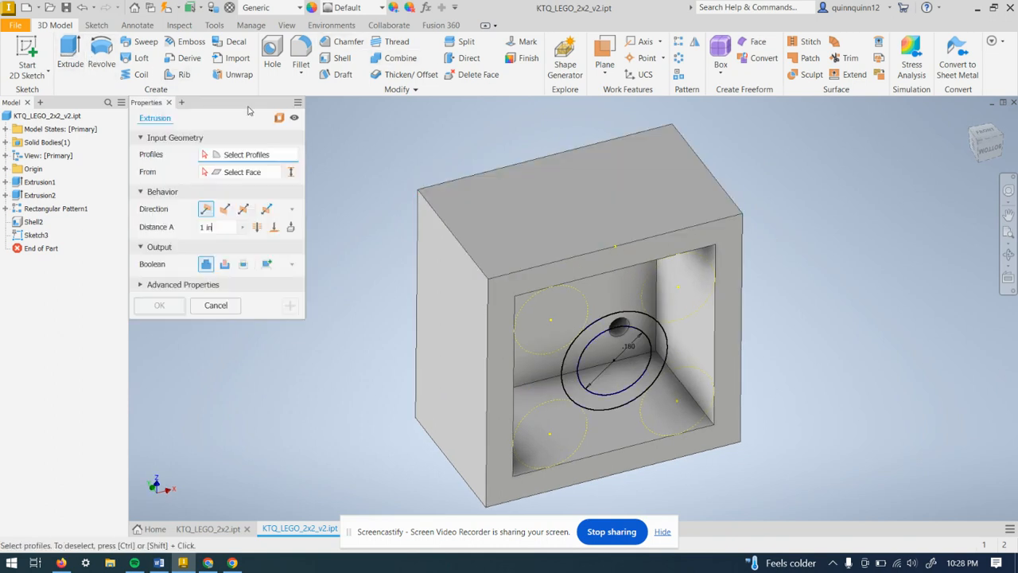
pyautogui.click(635, 325)
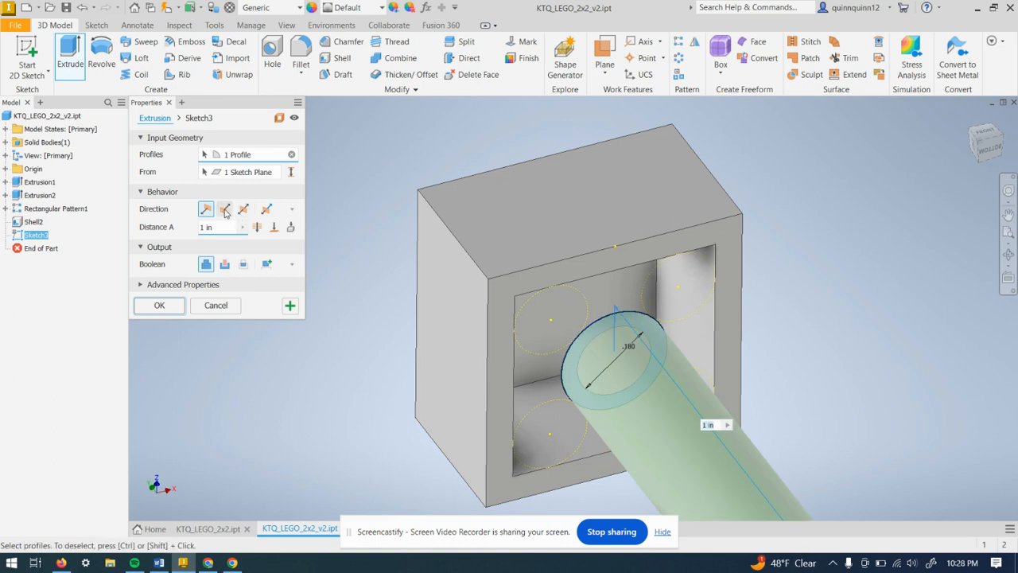
pyautogui.click(275, 228)
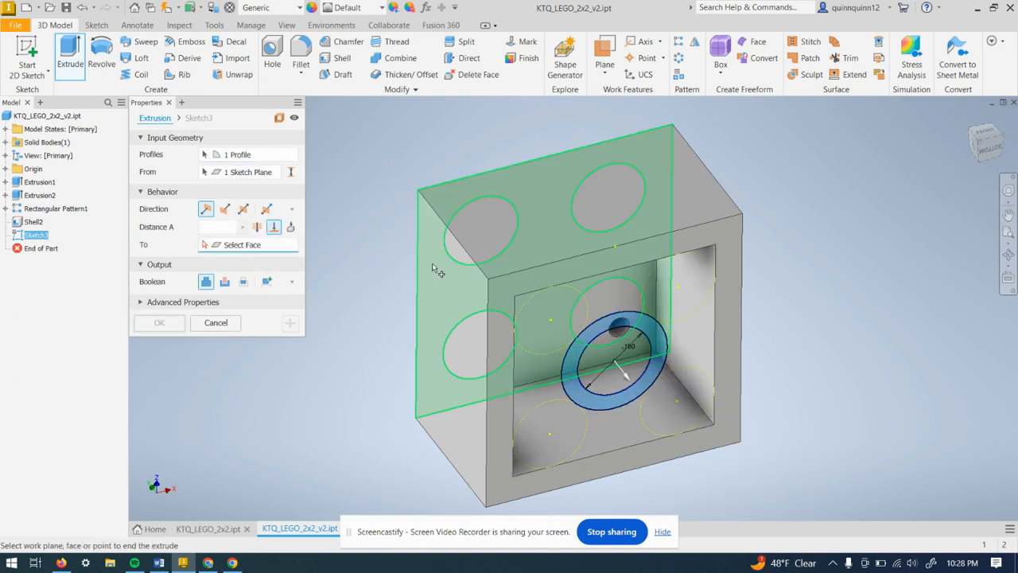
pyautogui.click(617, 292)
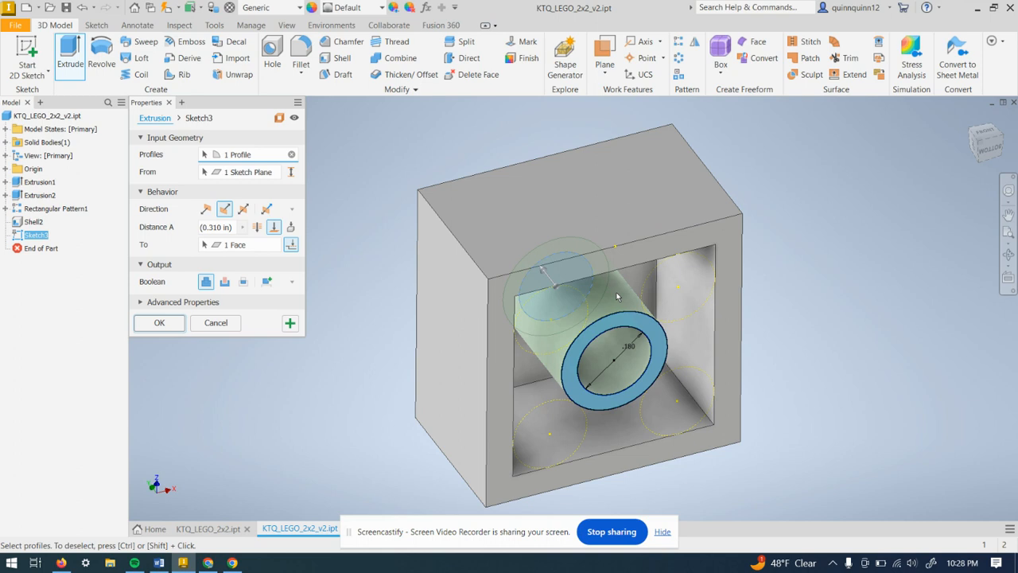
pyautogui.click(292, 228)
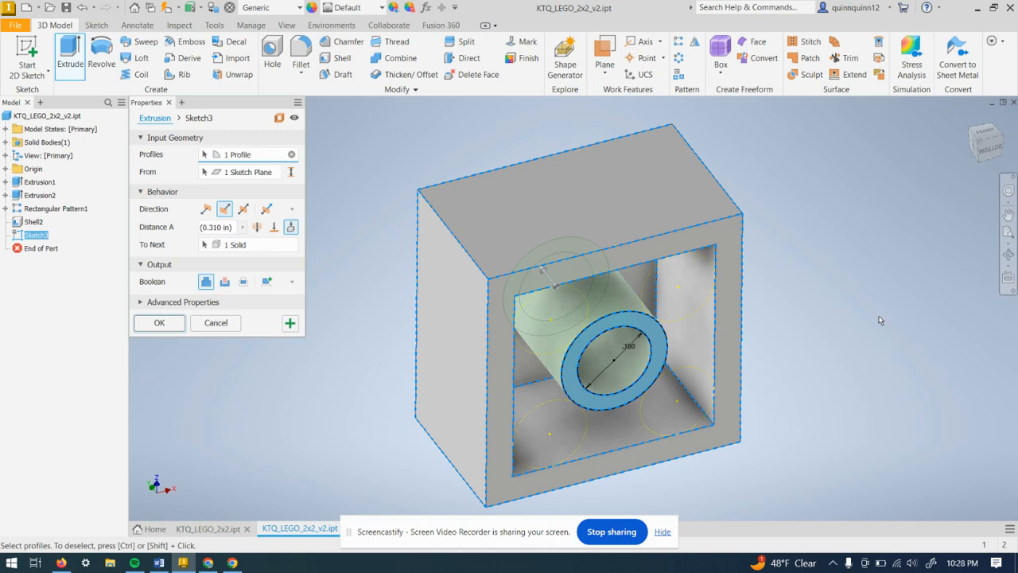
pyautogui.moveTo(883, 338)
pyautogui.keyDown('shift'); pyautogui.mouseDown(button='middle')
pyautogui.moveTo(852, 322)
pyautogui.moveTo(865, 345)
pyautogui.mouseUp(button='middle'); pyautogui.keyUp('shift')
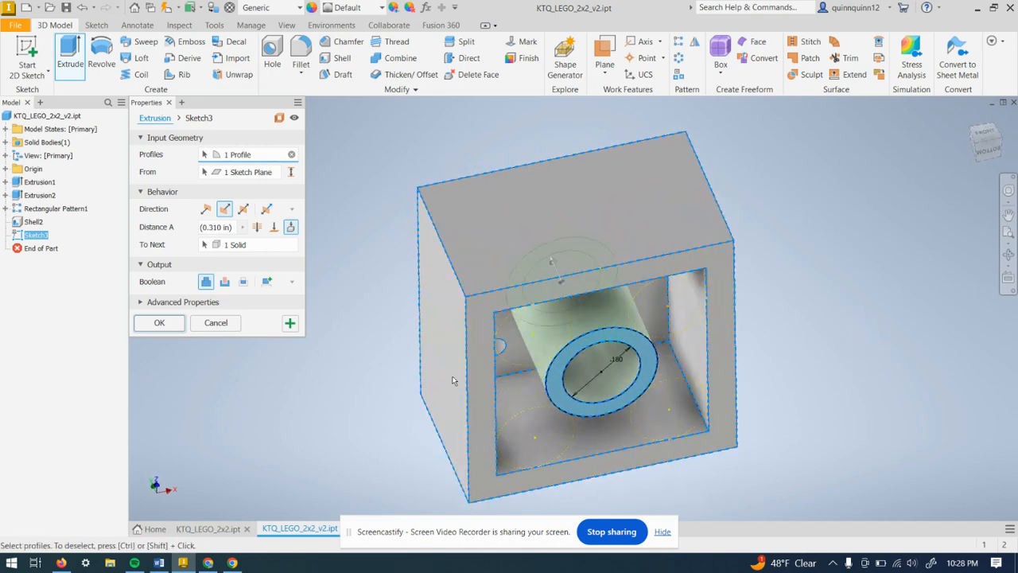
pyautogui.click(159, 323)
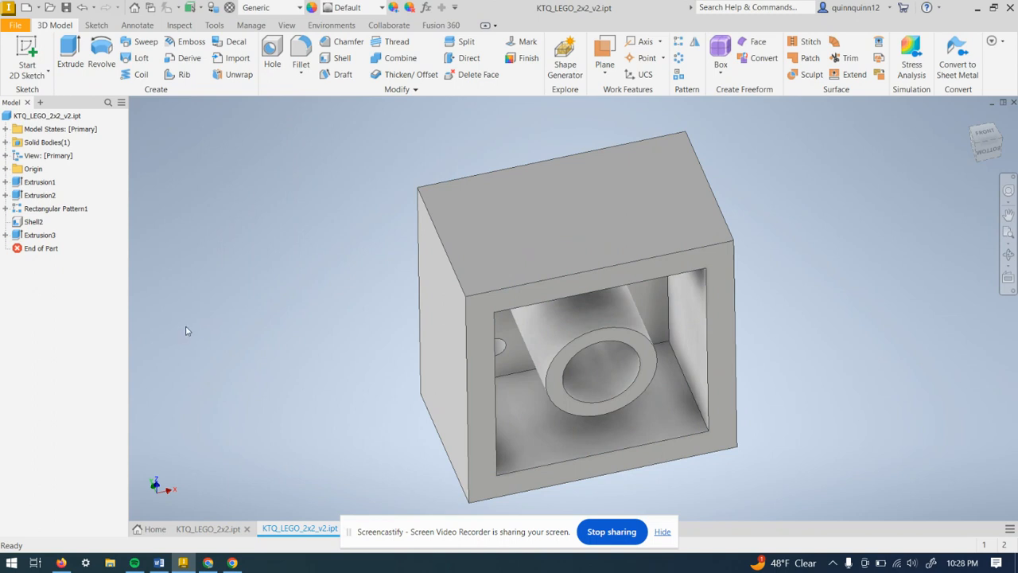
# Set the distance of the brick's base extrusion to 0.375/3 in
pyautogui.keyDown('shift'); pyautogui.moveTo(173, 326); pyautogui.dragTo(418, 354, button='middle'); pyautogui.keyUp('shift')
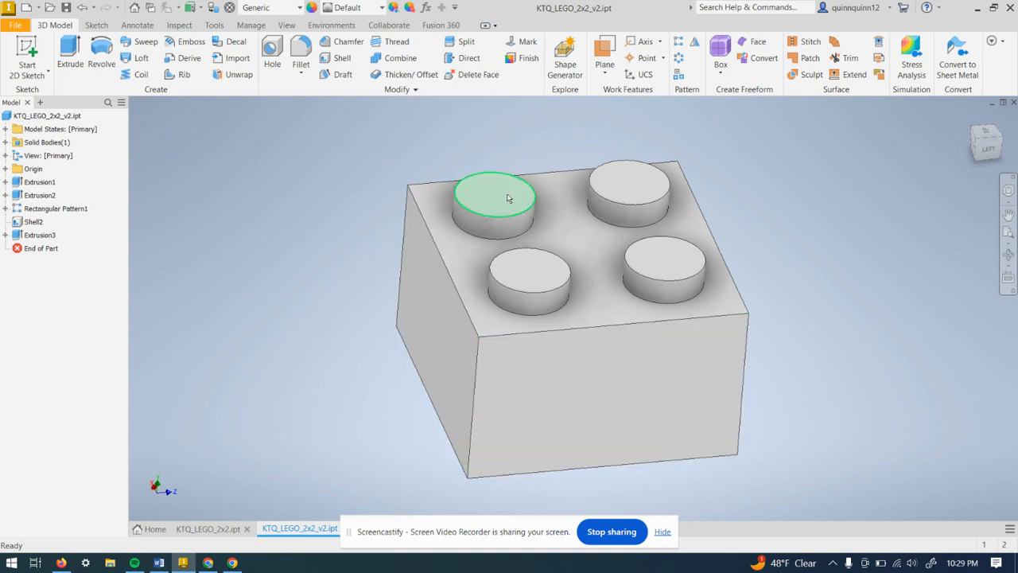
pyautogui.moveTo(525, 213)
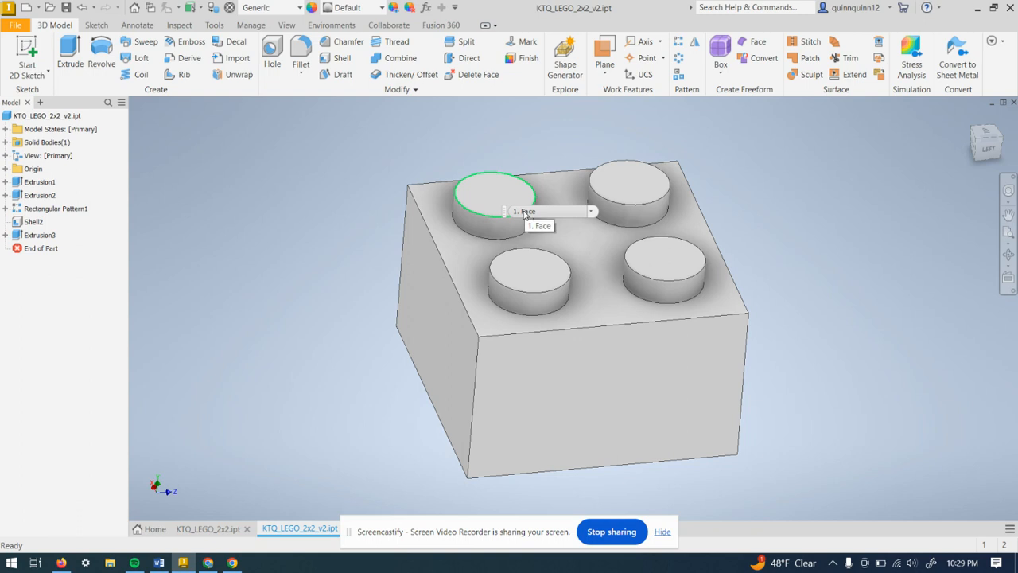
pyautogui.doubleClick(18, 183)
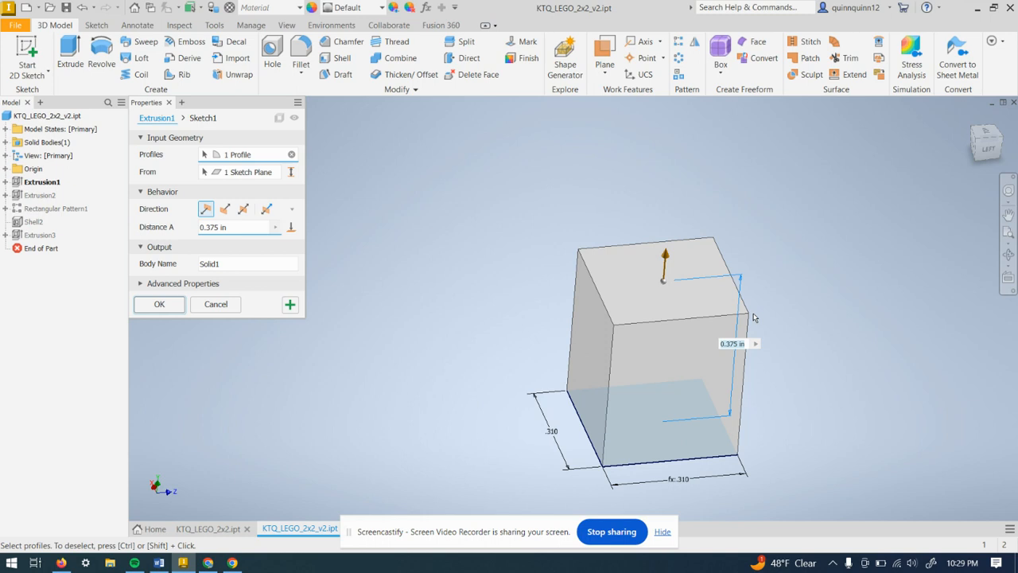
pyautogui.moveTo(235, 228); pyautogui.dragTo(220, 228)
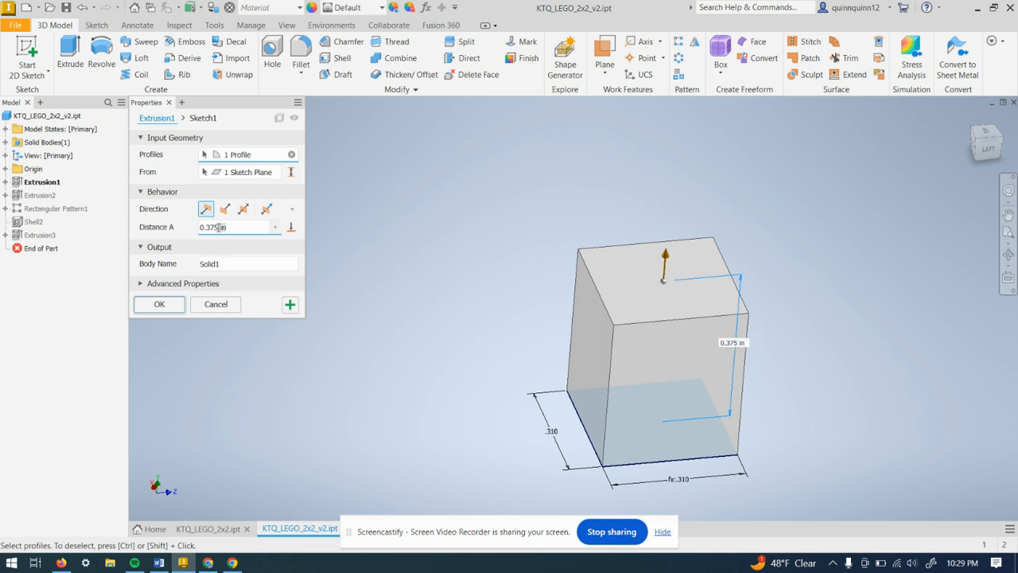
pyautogui.write('/3')
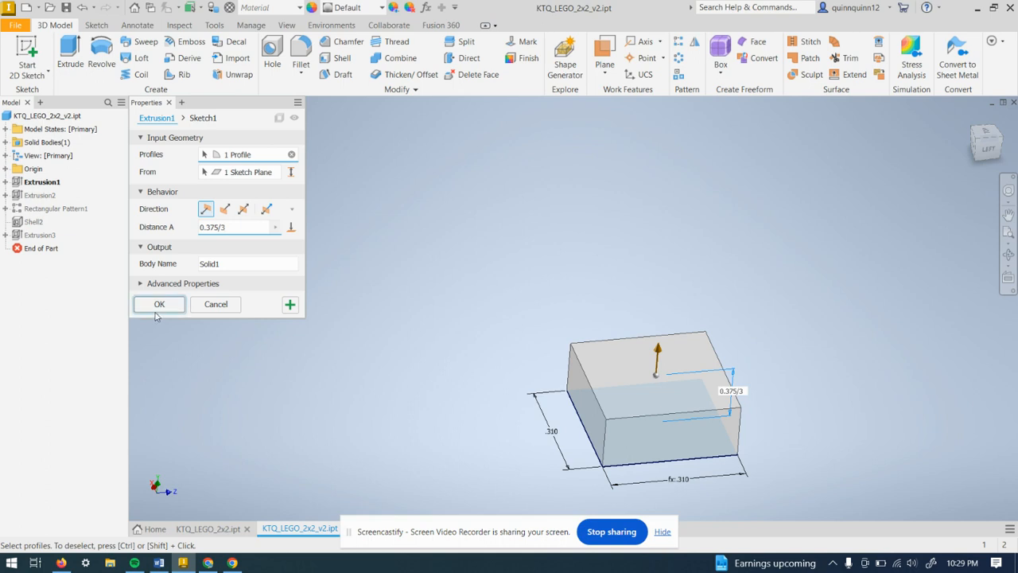
pyautogui.click(158, 310)
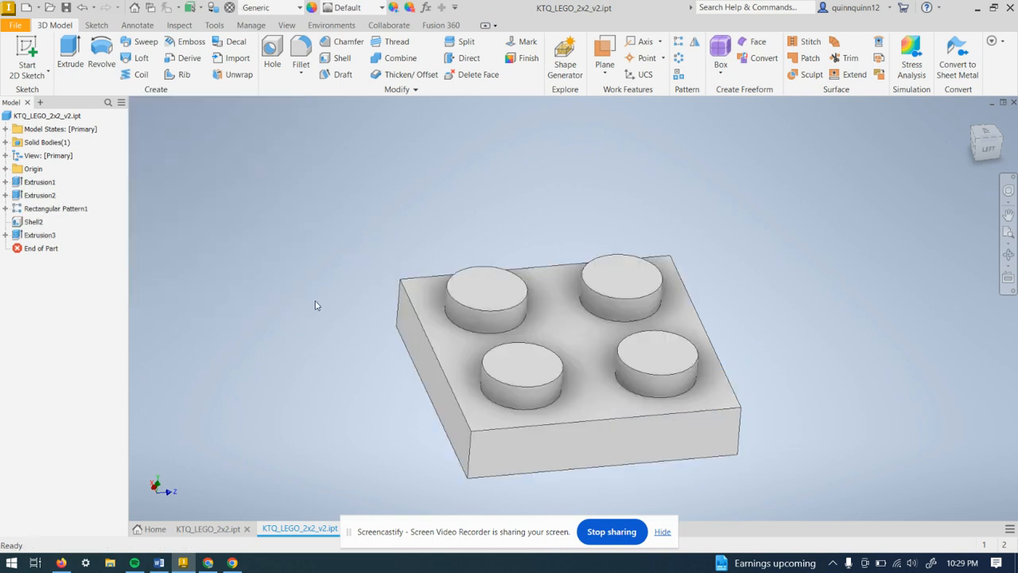
# Save the thin brick as a new part named KTQ_LEGO_2x2_Thin in the Lego 2023 folder
pyautogui.keyDown('shift'); pyautogui.moveTo(316, 303); pyautogui.dragTo(338, 315, button='middle'); pyautogui.keyUp('shift')
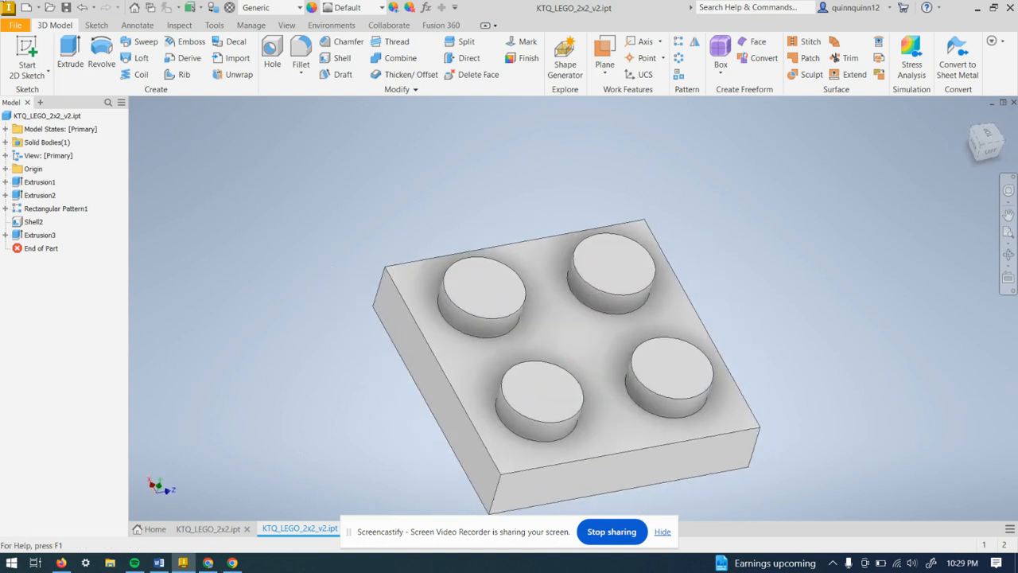
pyautogui.click(18, 26)
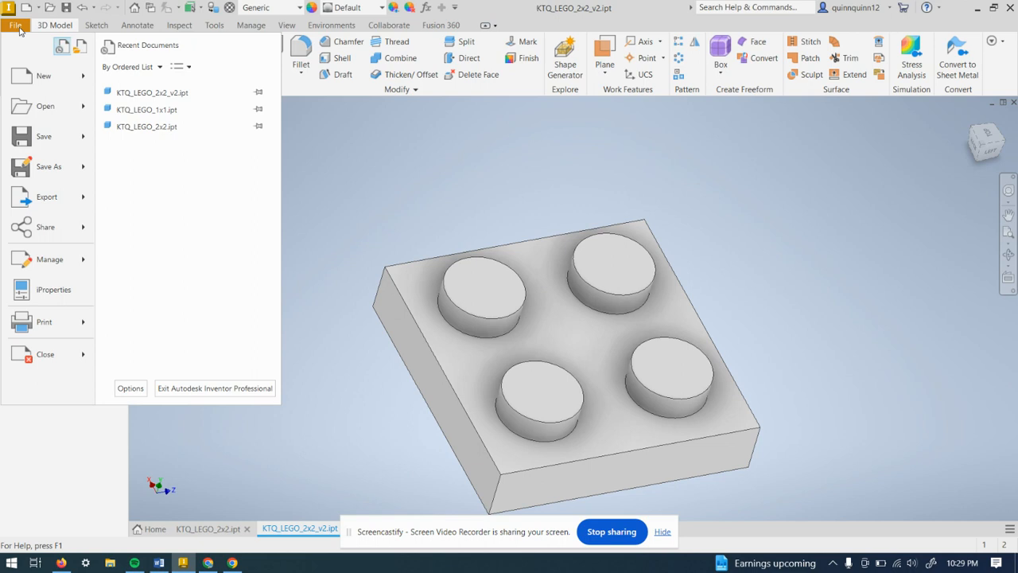
pyautogui.click(47, 167)
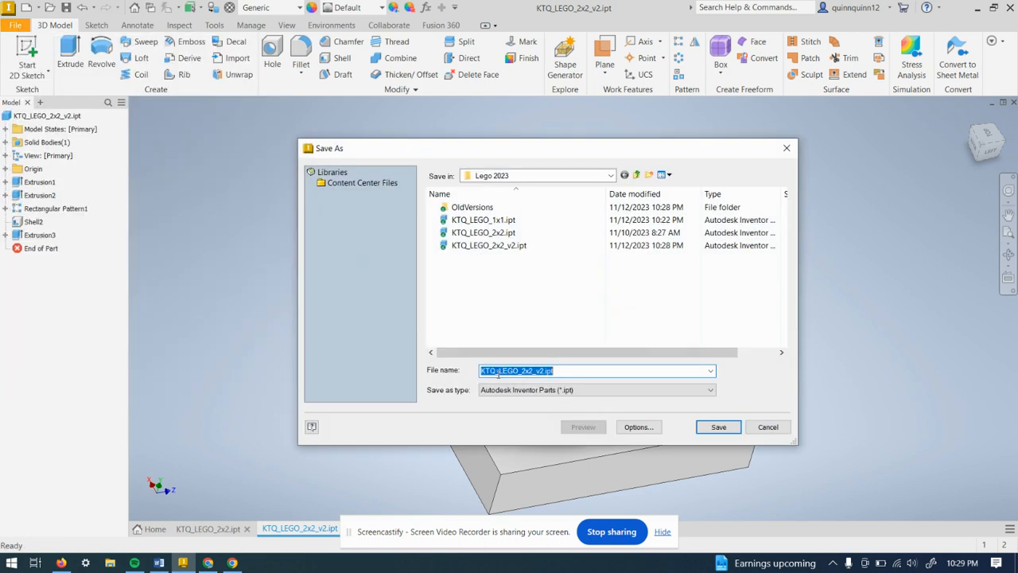
pyautogui.click(562, 372)
pyautogui.moveTo(562, 372); pyautogui.dragTo(537, 373)
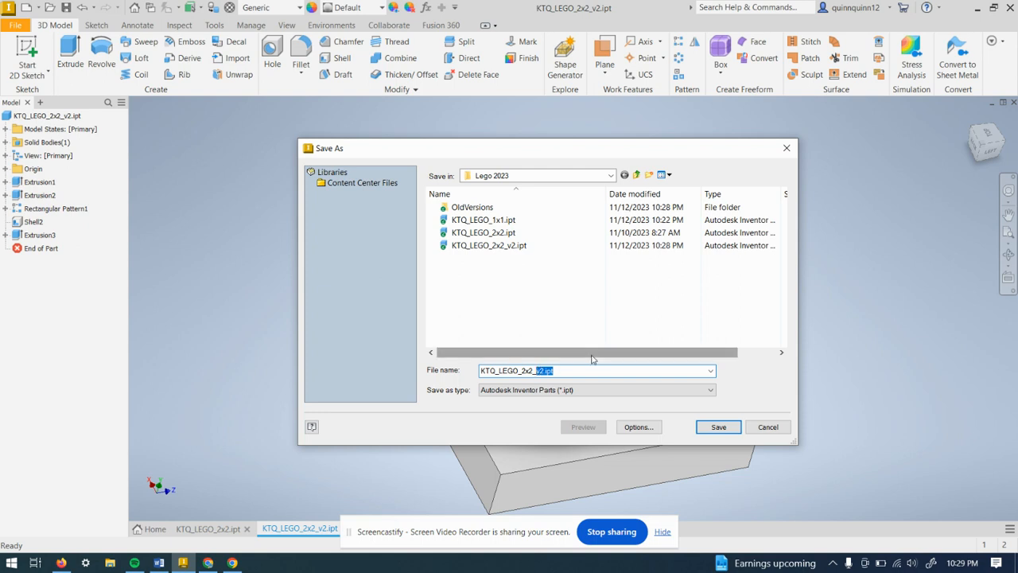
pyautogui.press('BackSpace')
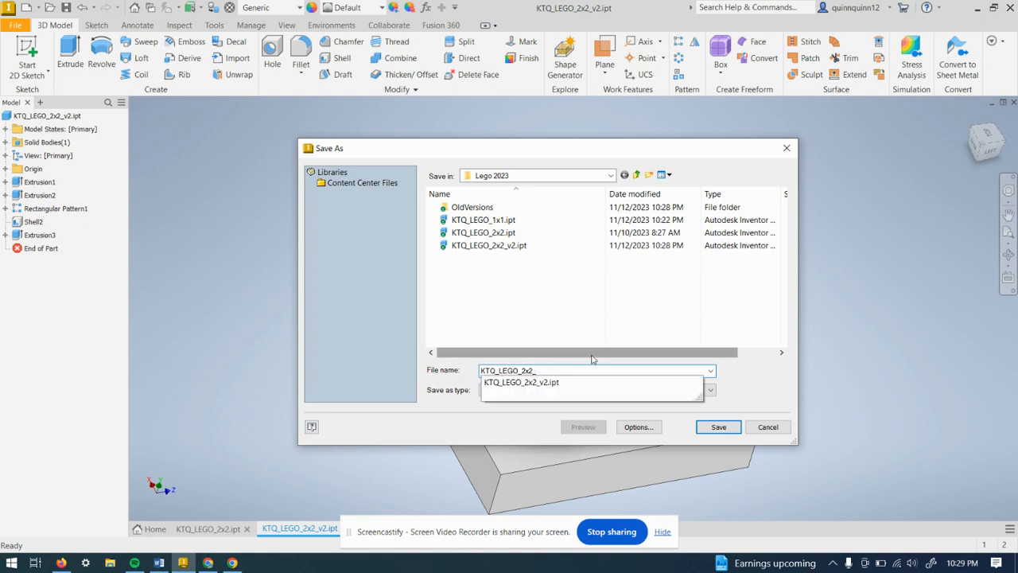
pyautogui.write('Thin')
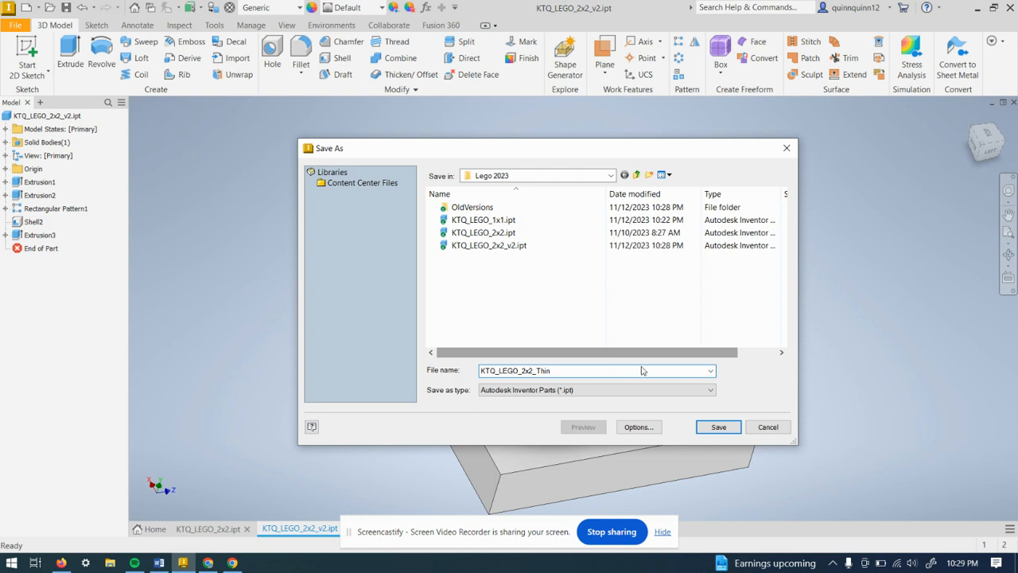
pyautogui.click(718, 427)
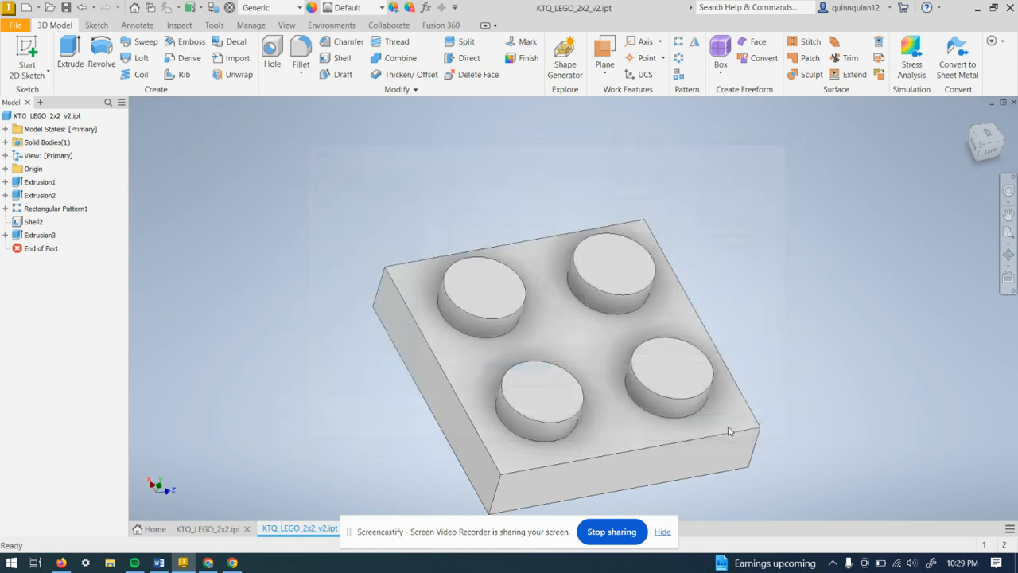